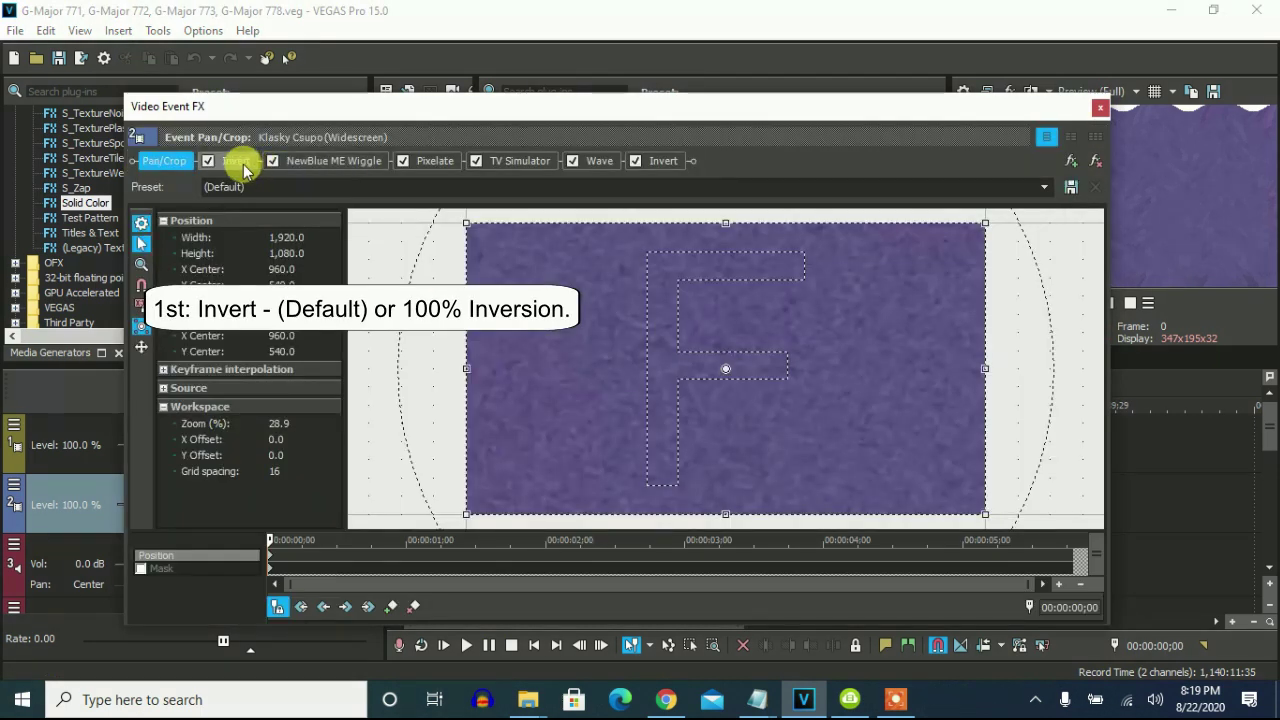
# Examine the first clip's video effect settings: Invert, NewBlue ME Wiggle, Pixelate, TV Simulator, Wave and the final Invert.
pyautogui.click(238, 161)
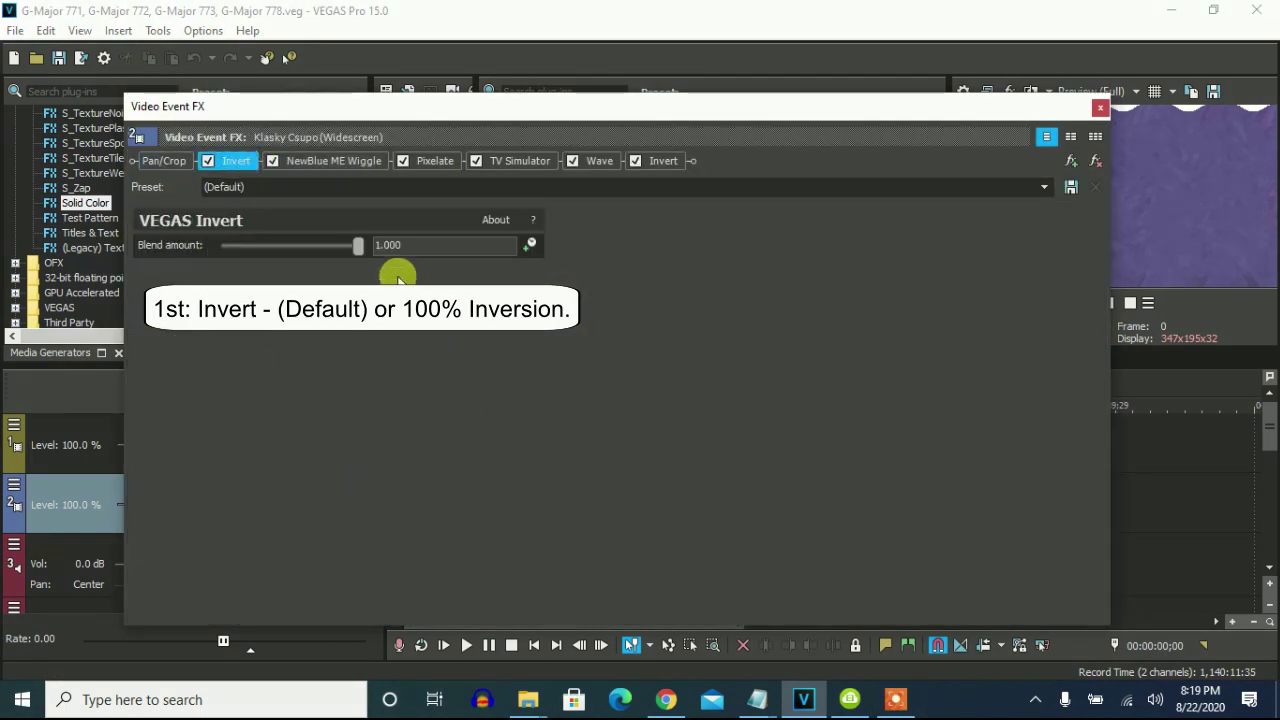
pyautogui.click(363, 162)
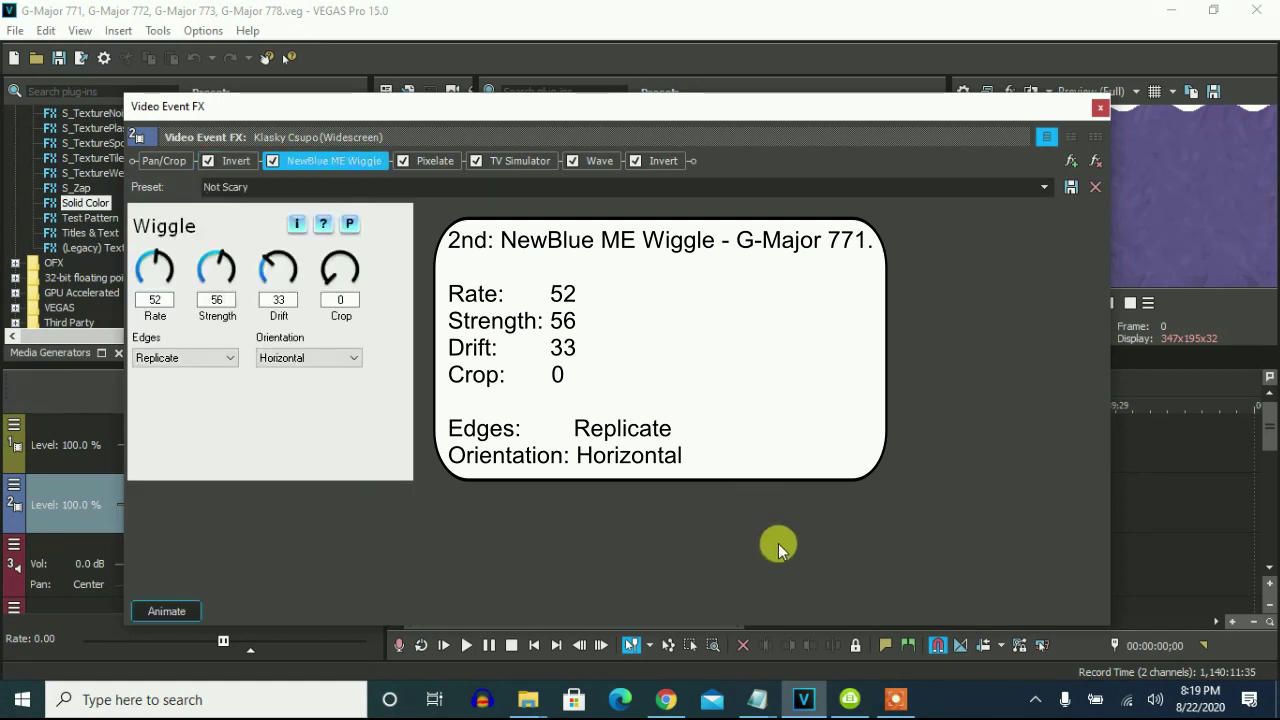
pyautogui.click(443, 163)
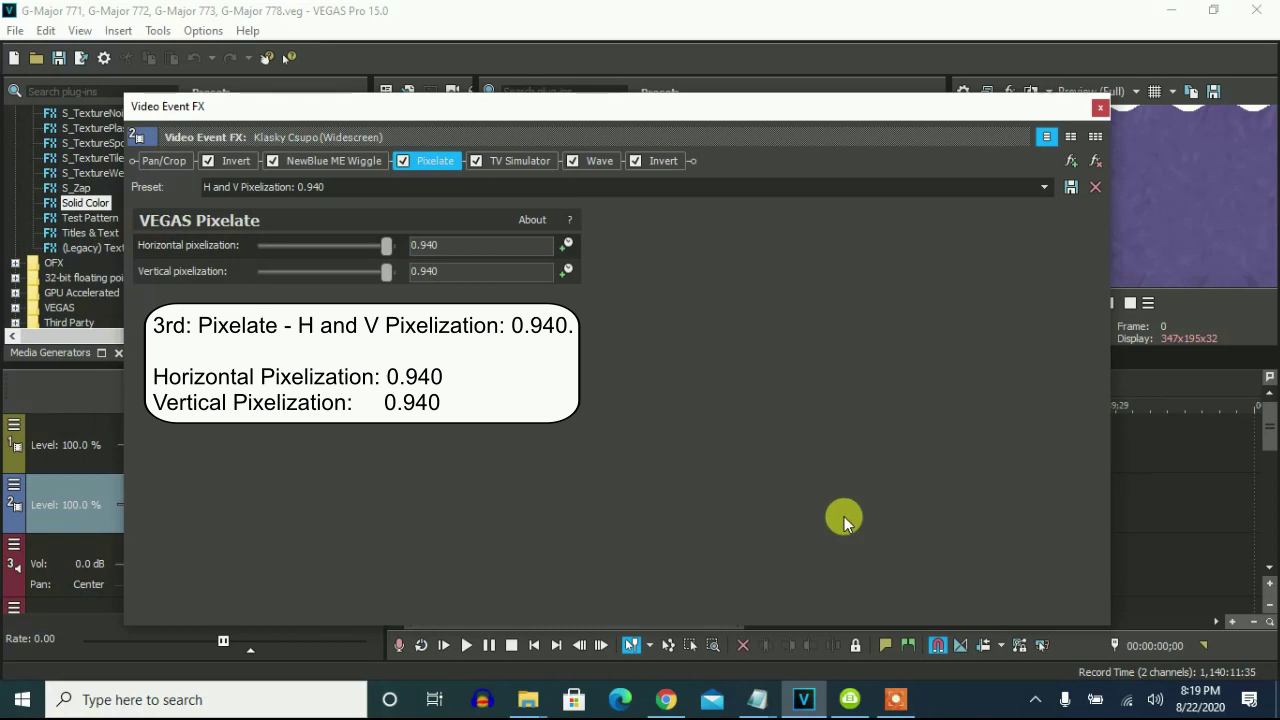
pyautogui.click(515, 161)
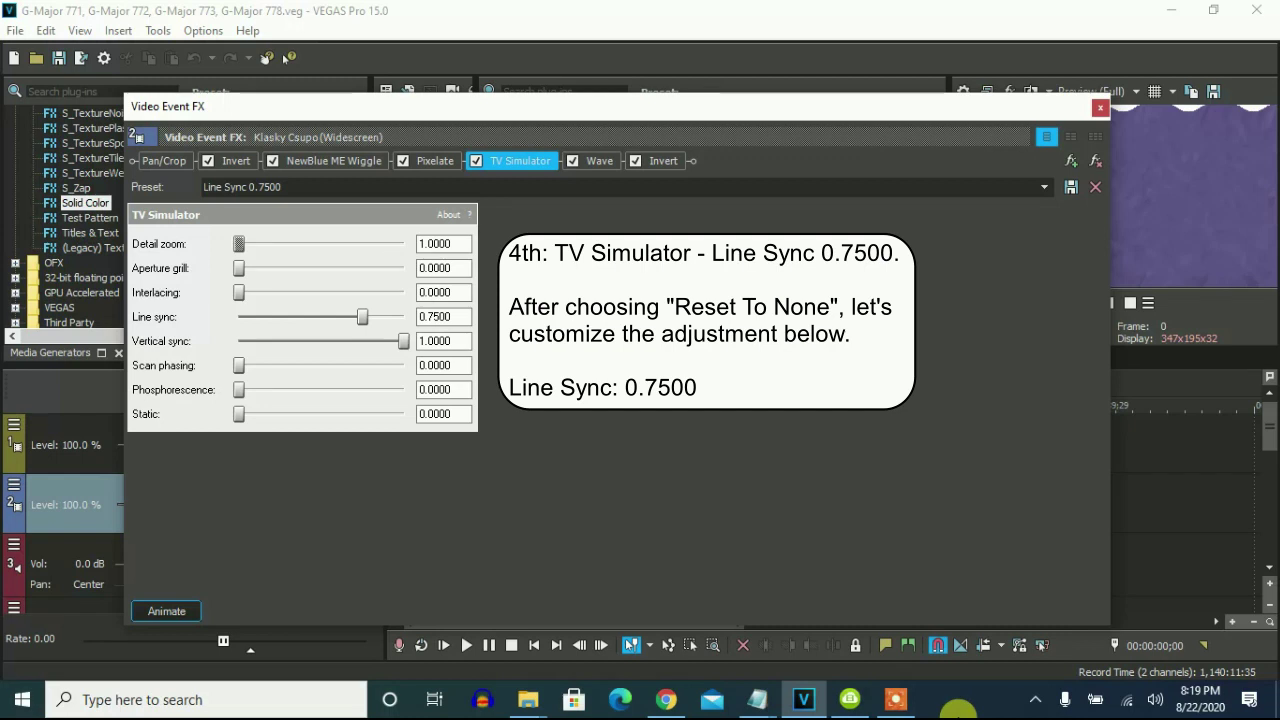
pyautogui.click(600, 161)
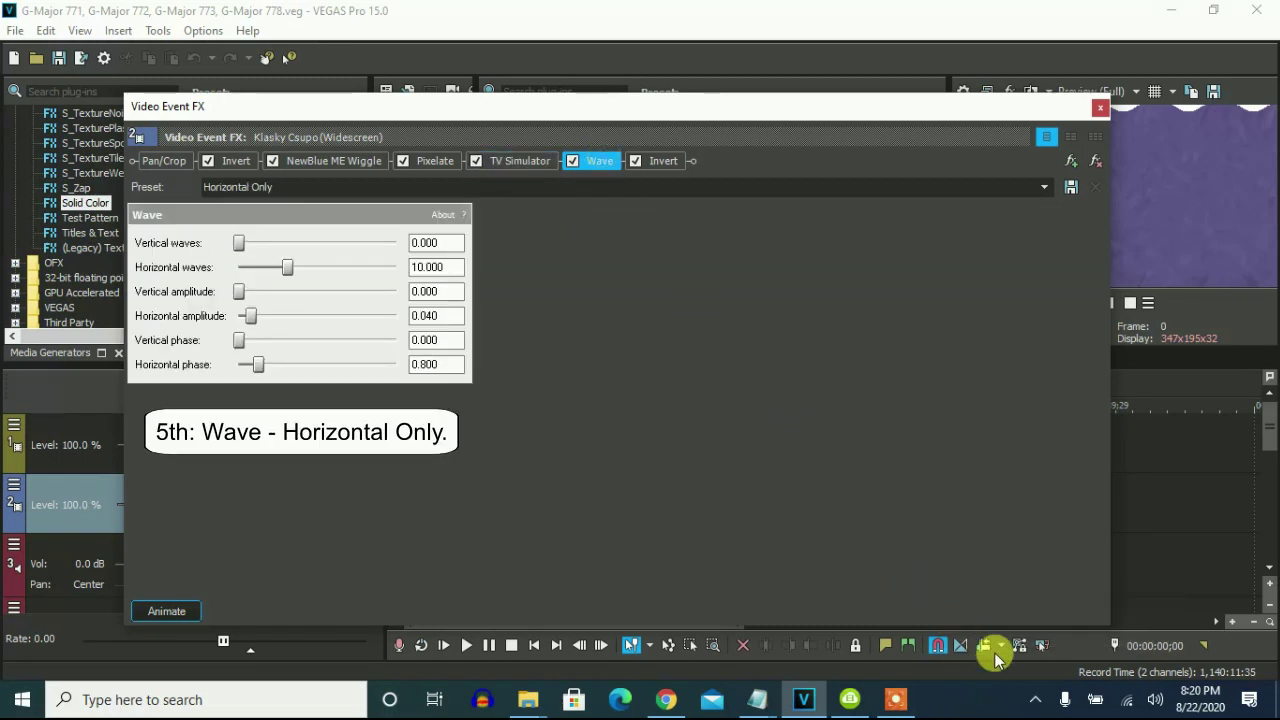
pyautogui.click(662, 160)
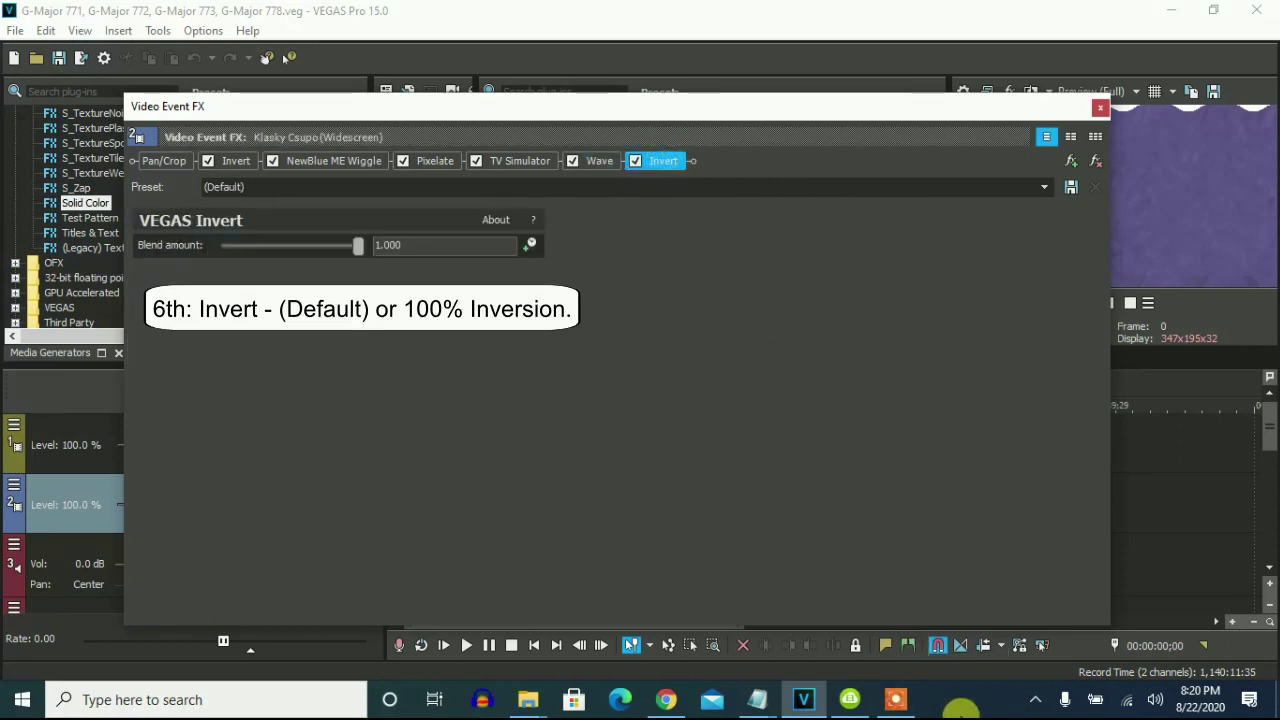
pyautogui.click(1100, 108)
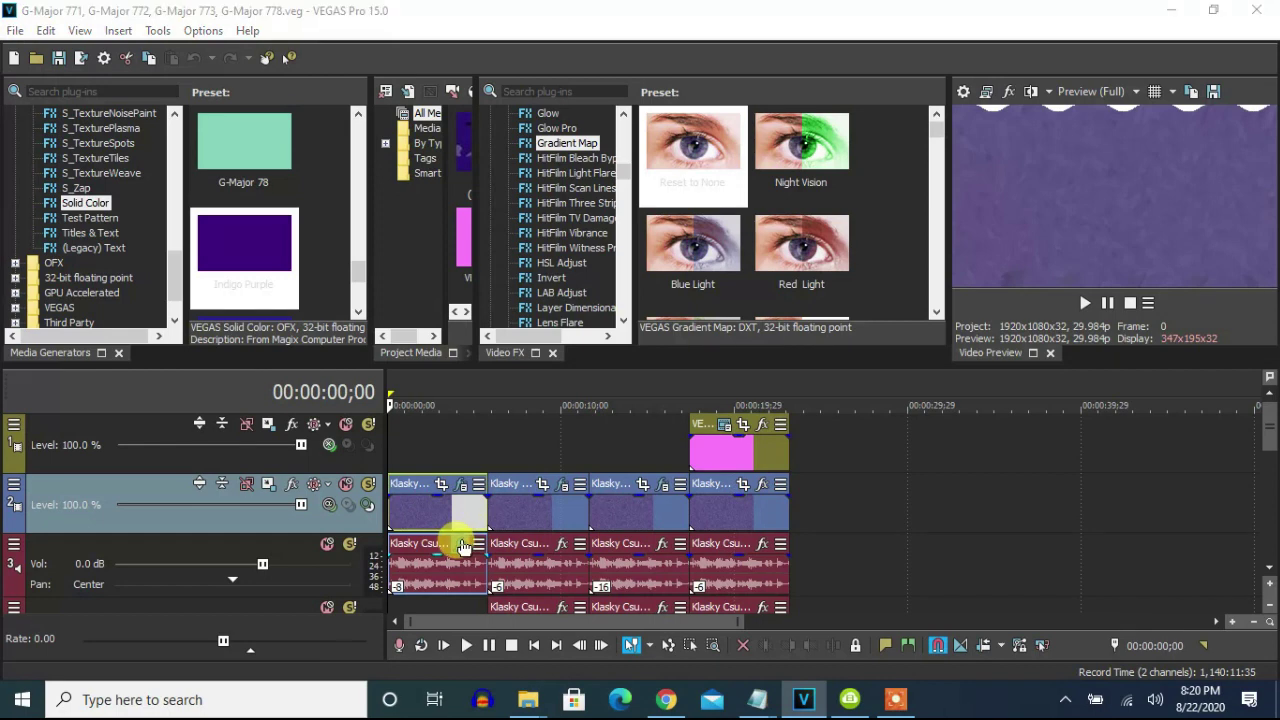
# Apply the Old school preset to the IL Vocodex effect on the first clip's audio event.
pyautogui.click(463, 542)
pyautogui.click(797, 252)
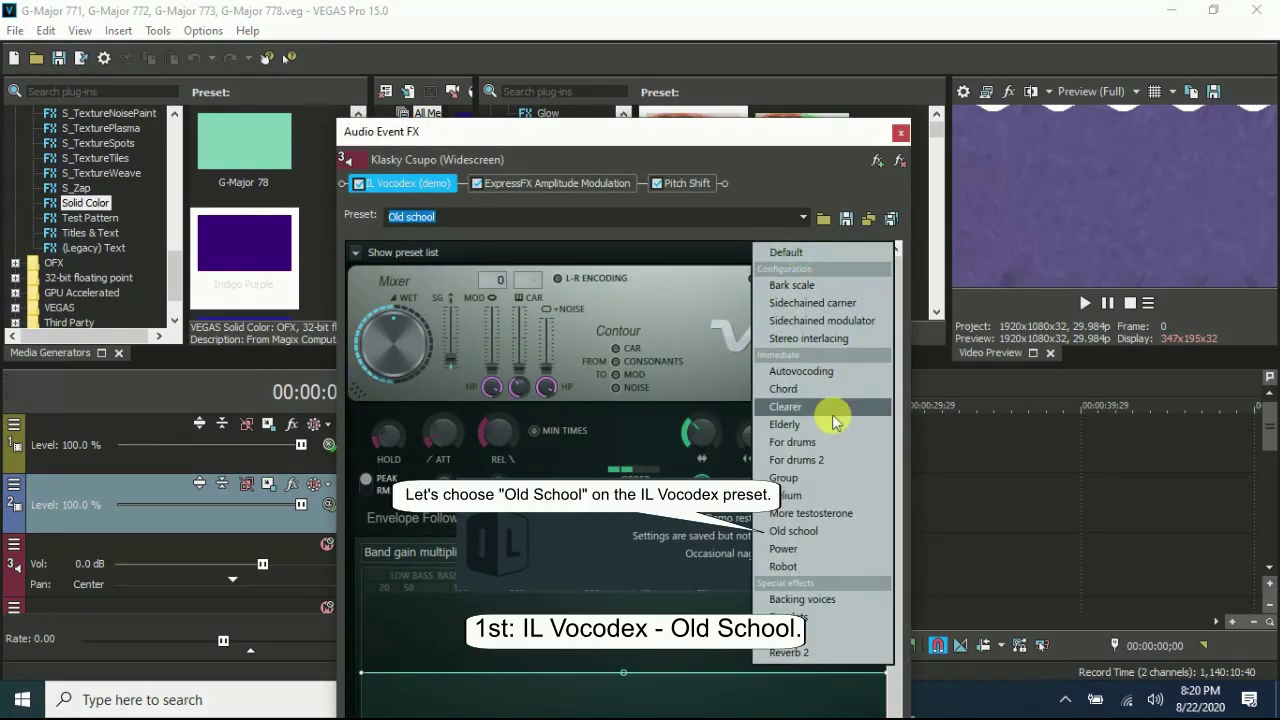
pyautogui.click(803, 533)
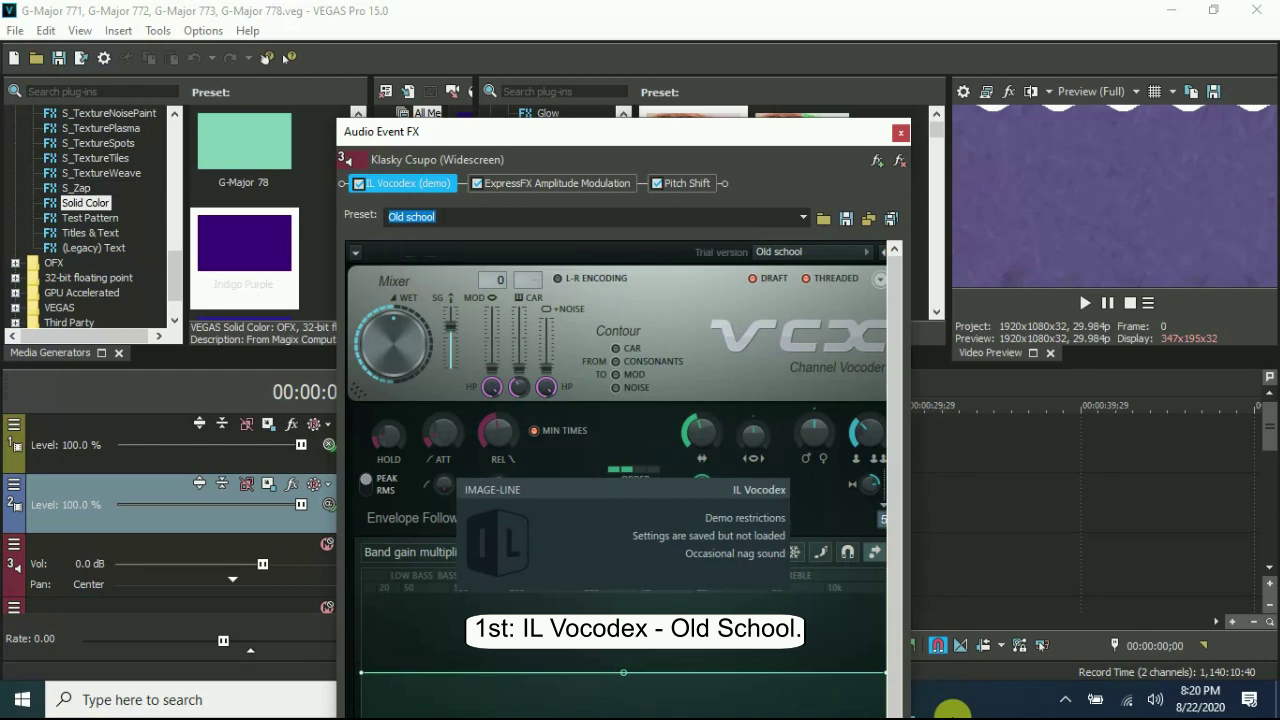
# Examine the ExpressFX Amplitude Modulation and Pitch Shift settings on the first clip's audio event.
pyautogui.click(550, 184)
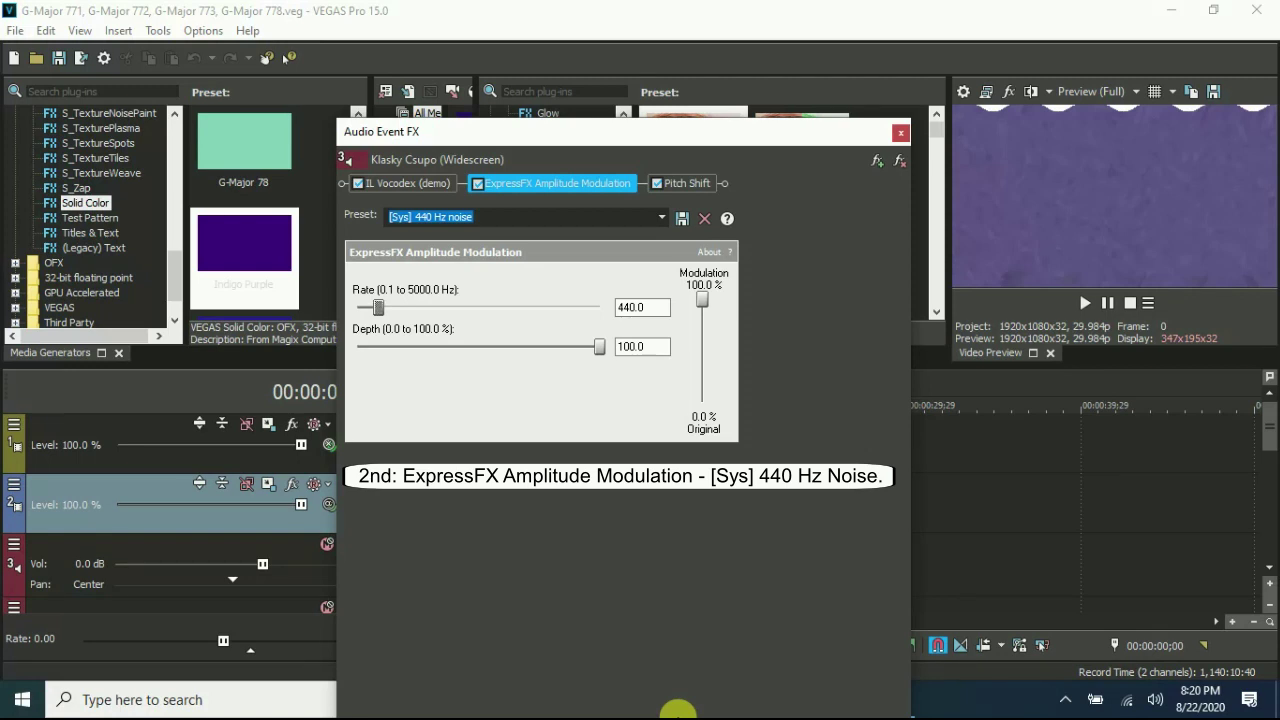
pyautogui.click(686, 183)
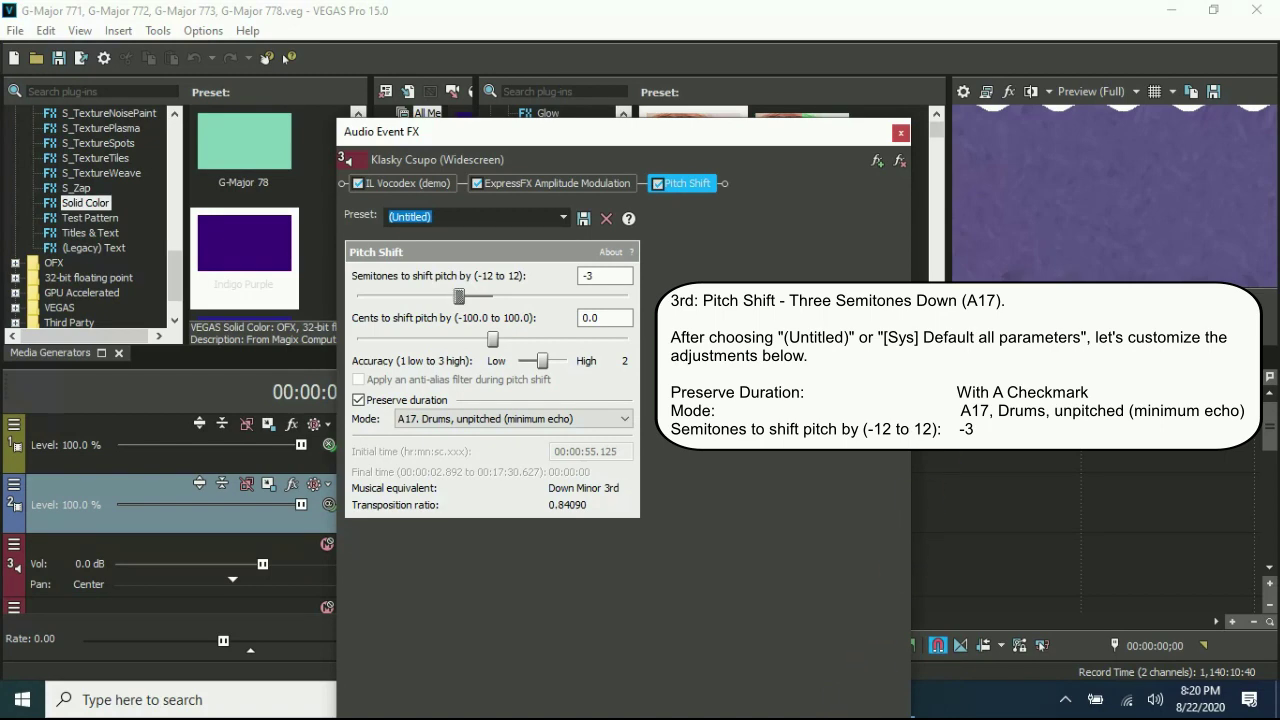
pyautogui.click(900, 132)
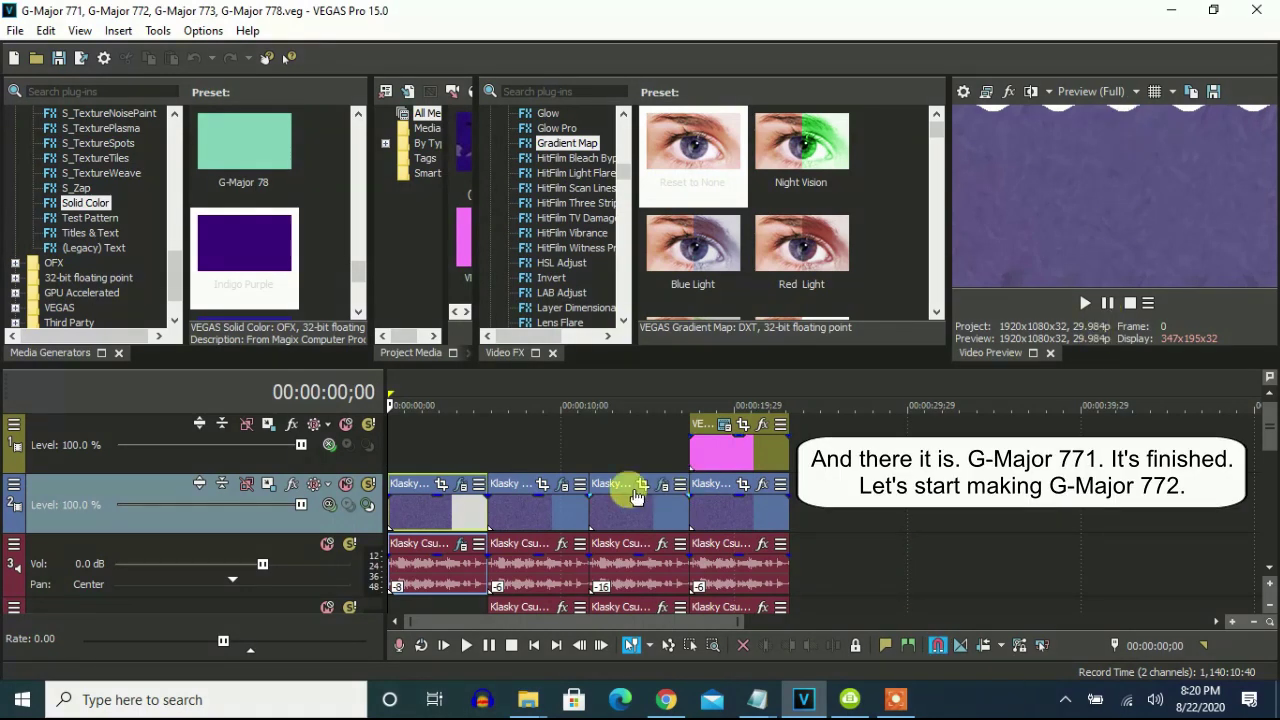
# Examine the Channel Blend and HSL Adjust settings in the second clip's video effects chain.
pyautogui.click(490, 508)
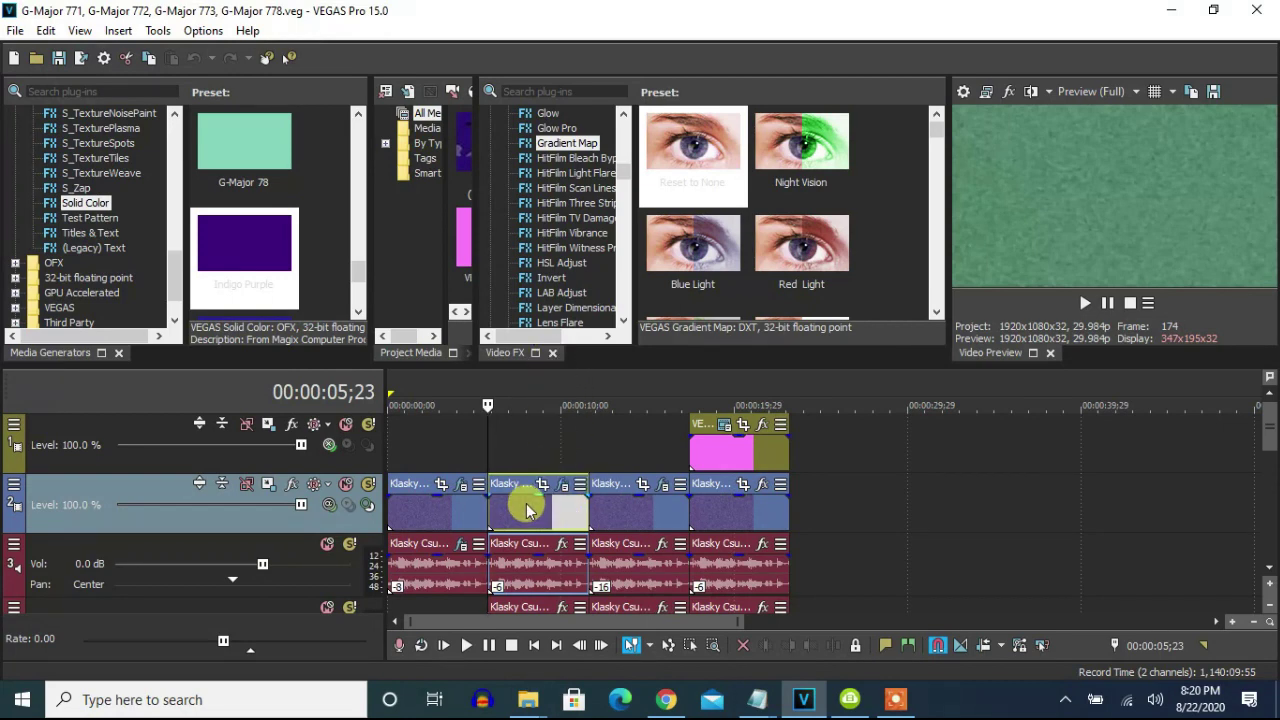
pyautogui.rightClick(528, 510)
pyautogui.click(590, 160)
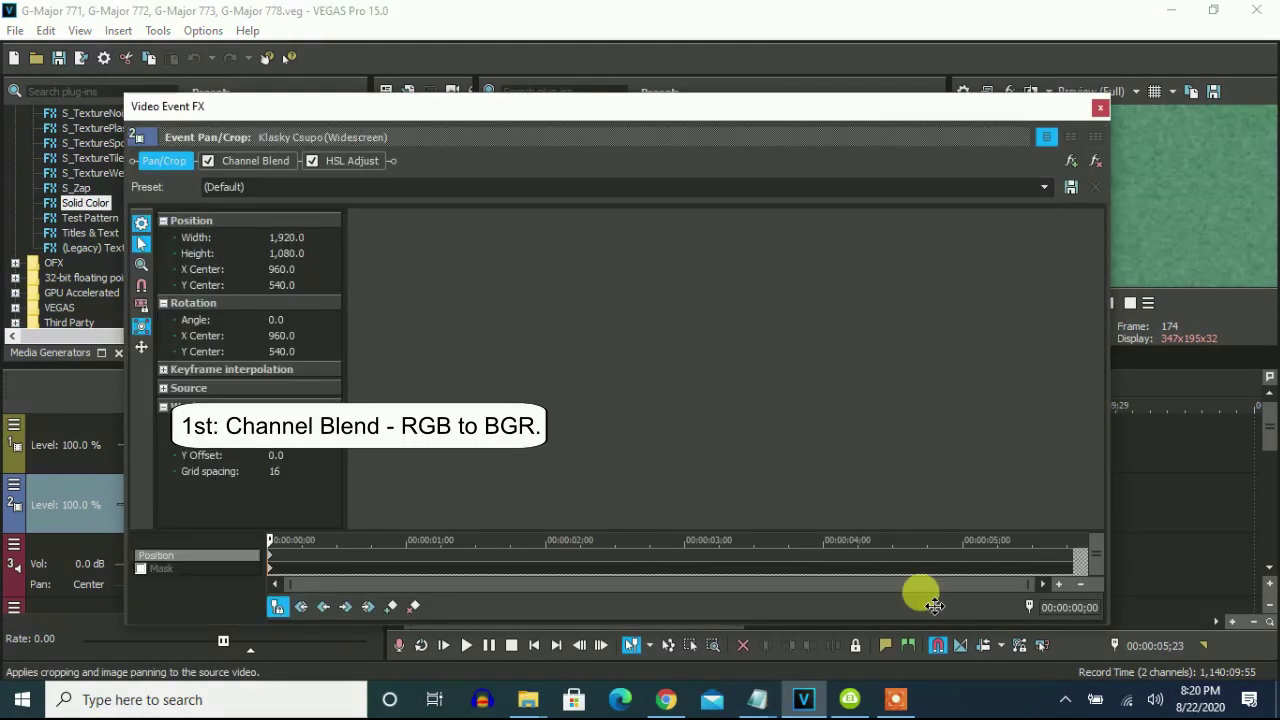
pyautogui.click(271, 162)
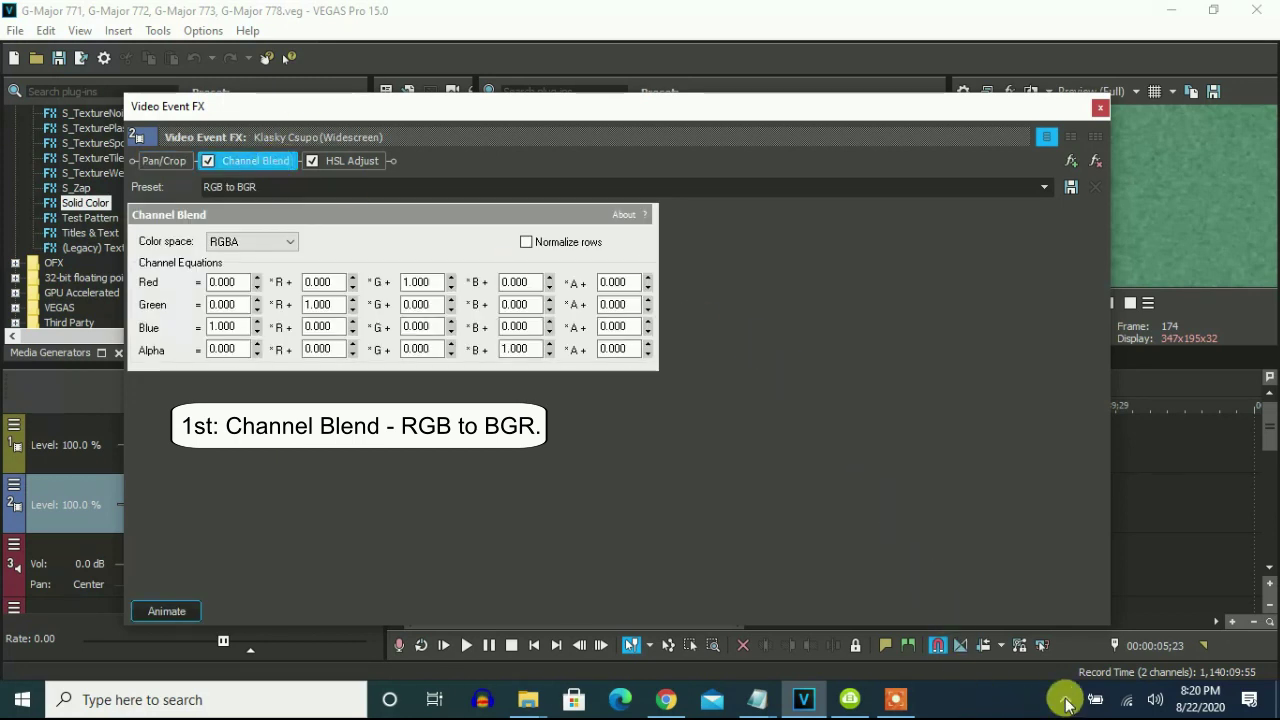
pyautogui.click(355, 160)
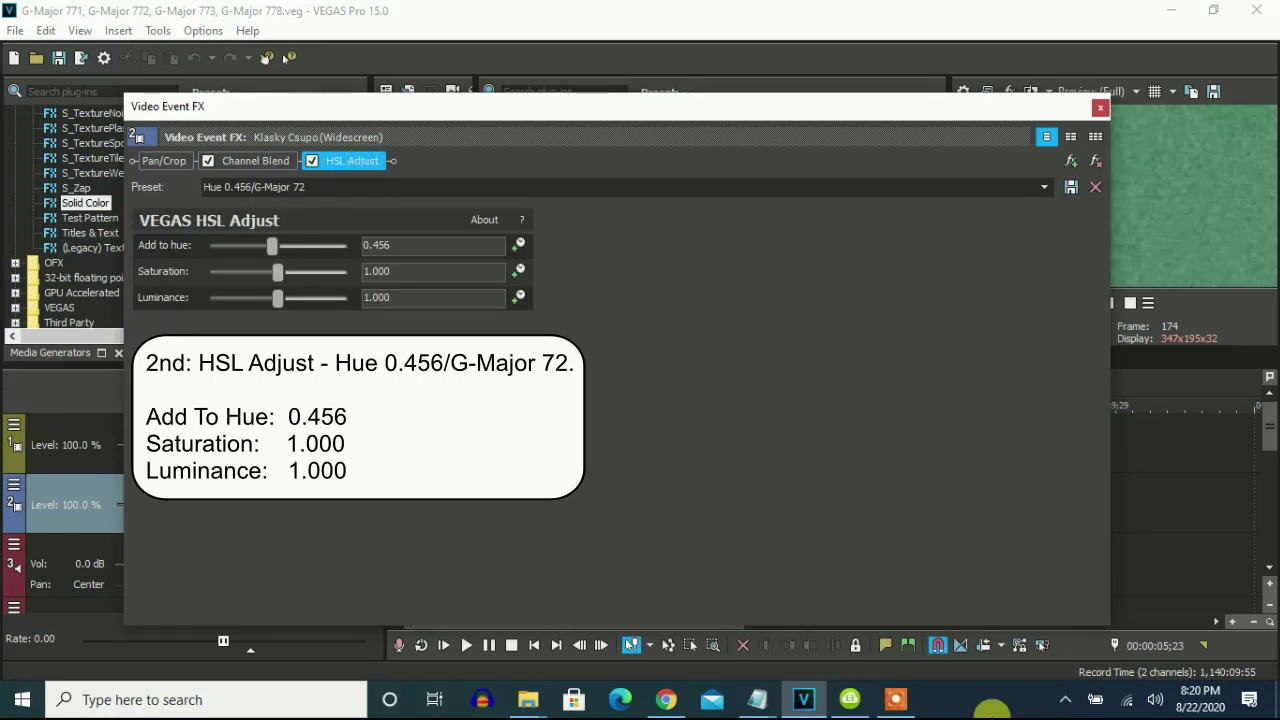
pyautogui.click(1101, 104)
# Check the time stretch and pitch shift properties of the second clip's audio events on tracks 3 and 4.
pyautogui.moveTo(686, 349); pyautogui.dragTo(714, 149)
pyautogui.rightClick(543, 350)
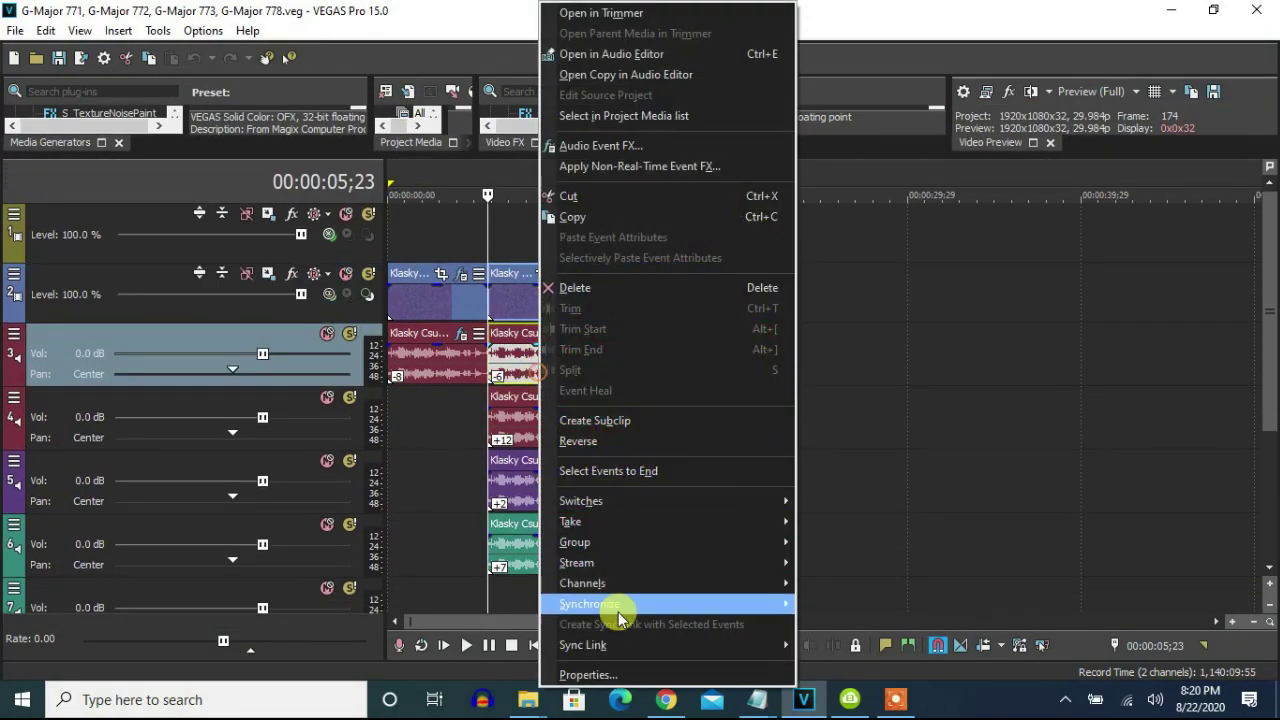
pyautogui.click(609, 677)
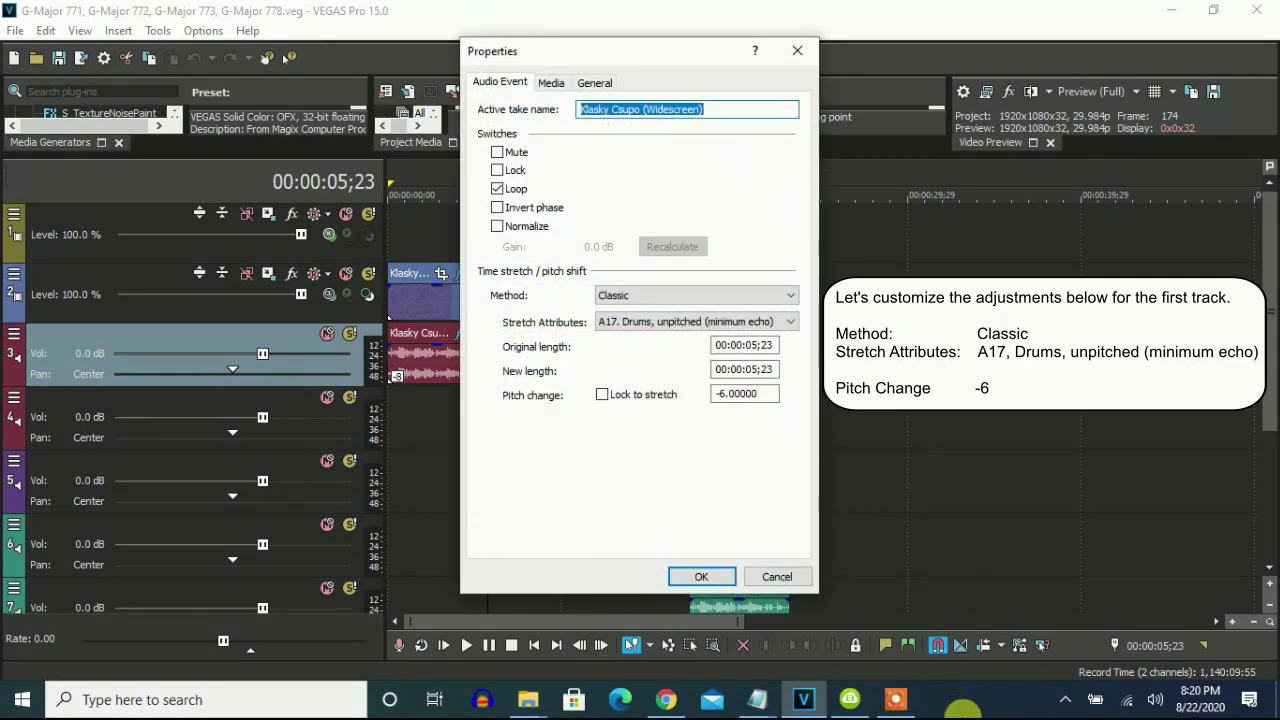
pyautogui.click(700, 577)
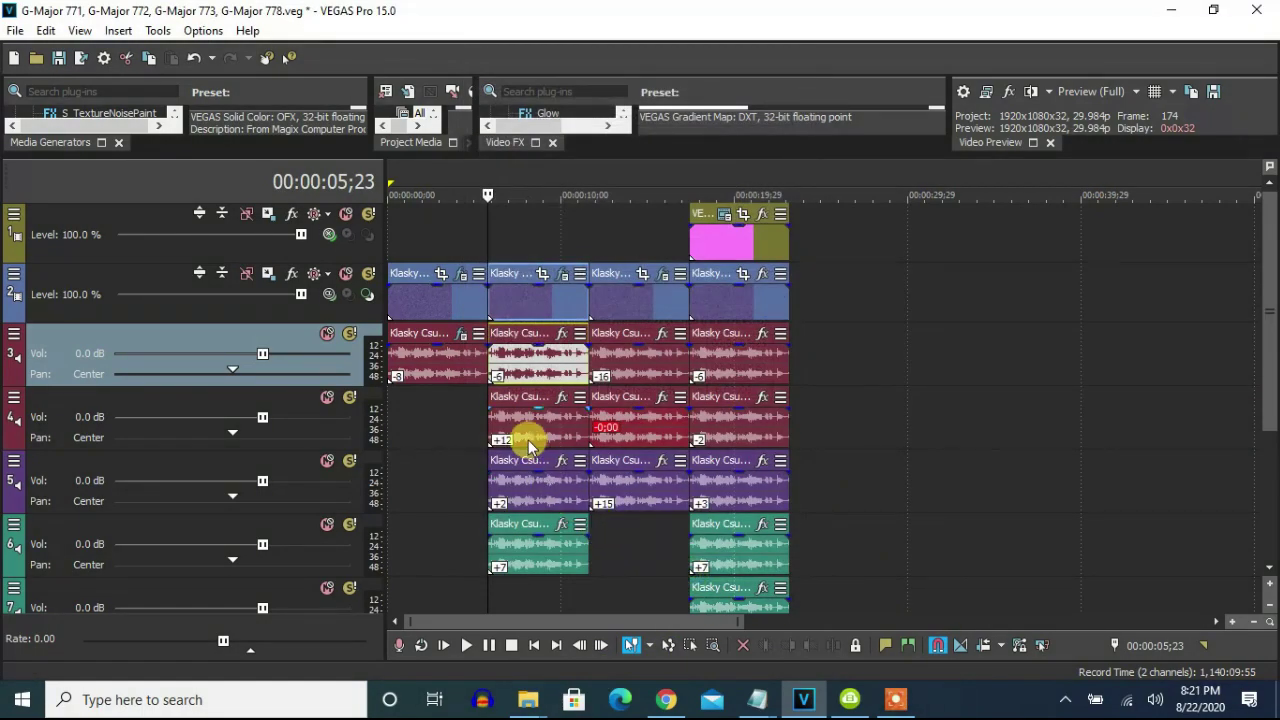
pyautogui.rightClick(528, 440)
pyautogui.click(578, 675)
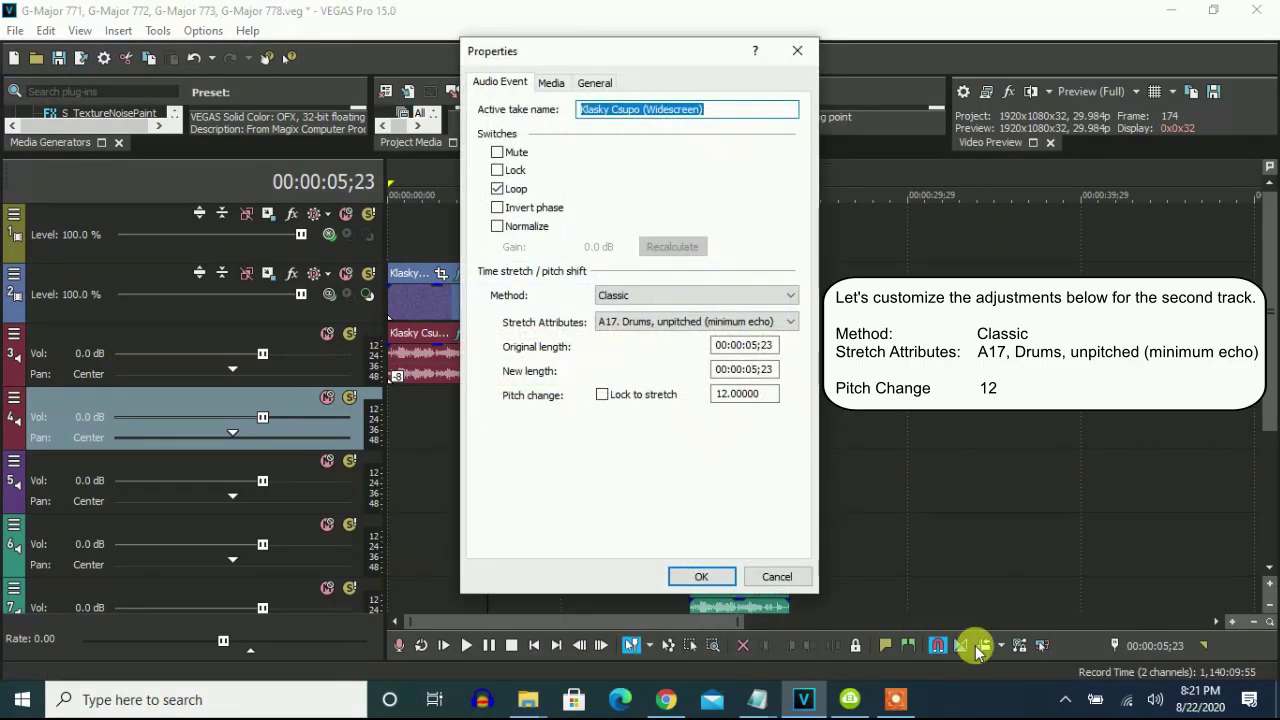
pyautogui.moveTo(554, 57); pyautogui.dragTo(668, 87)
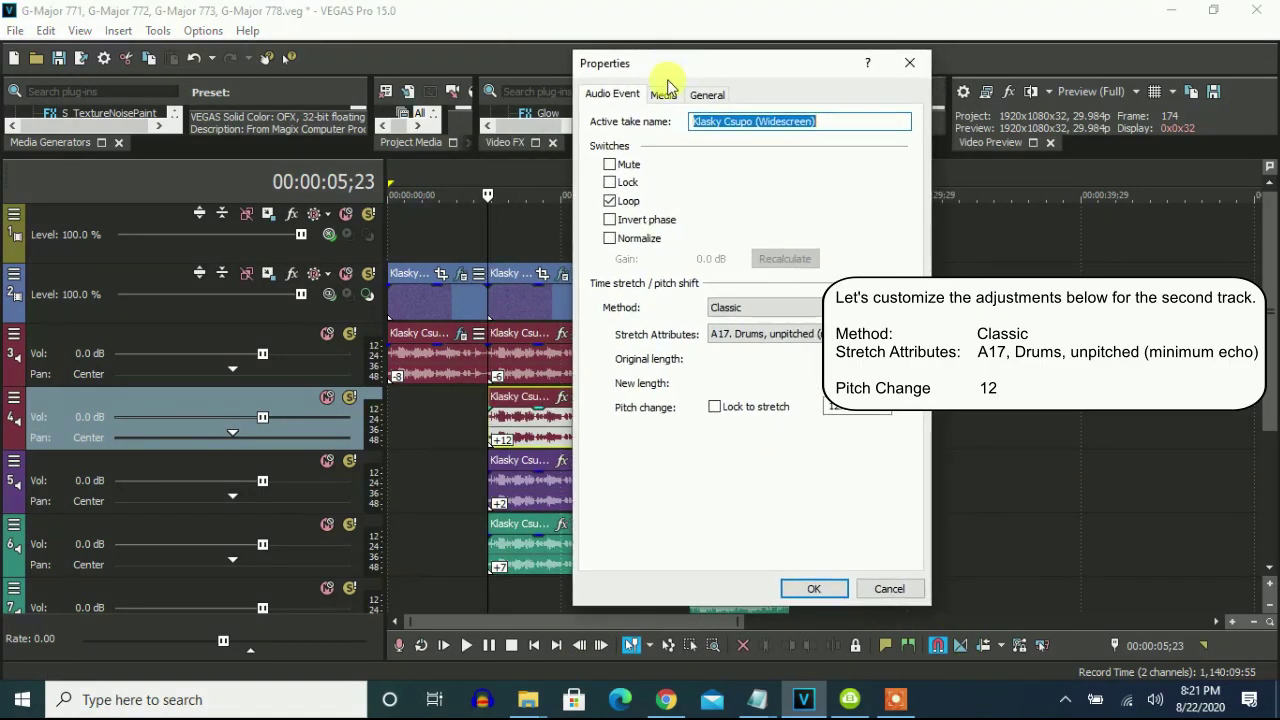
pyautogui.click(816, 589)
# Check the time stretch and pitch shift properties of the second clip's audio events on tracks 5 and 6.
pyautogui.rightClick(512, 502)
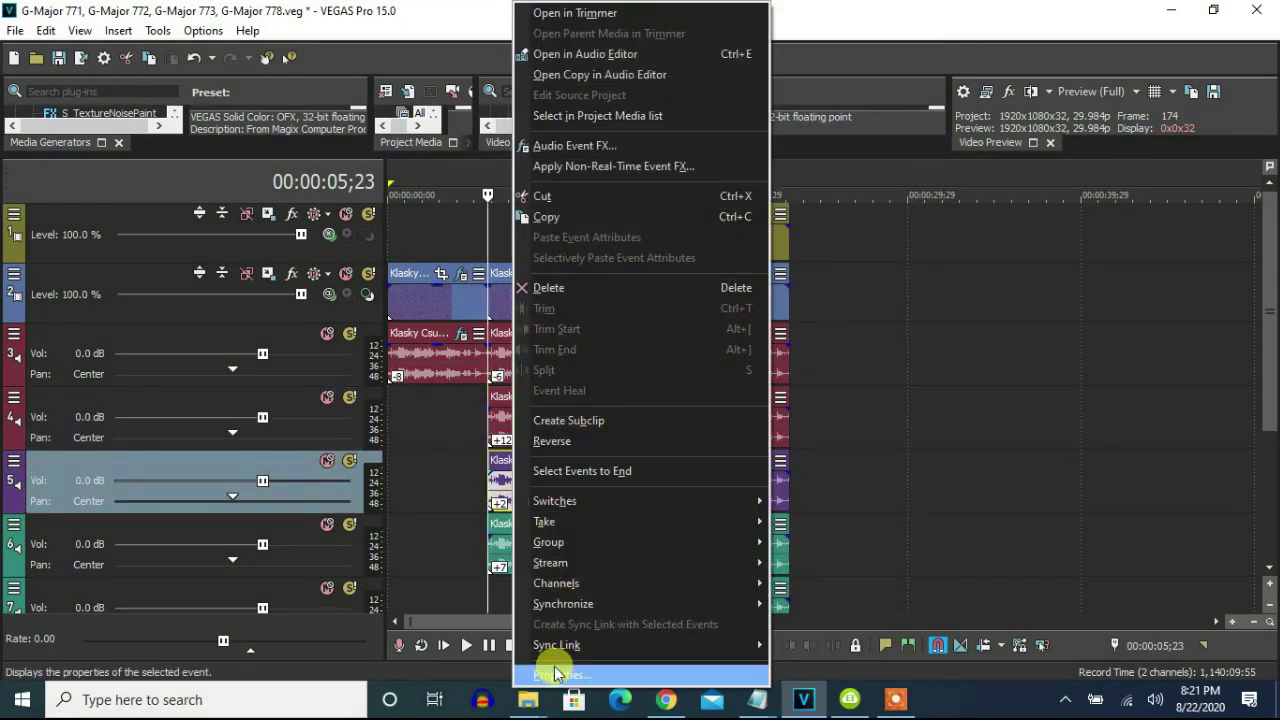
pyautogui.click(556, 677)
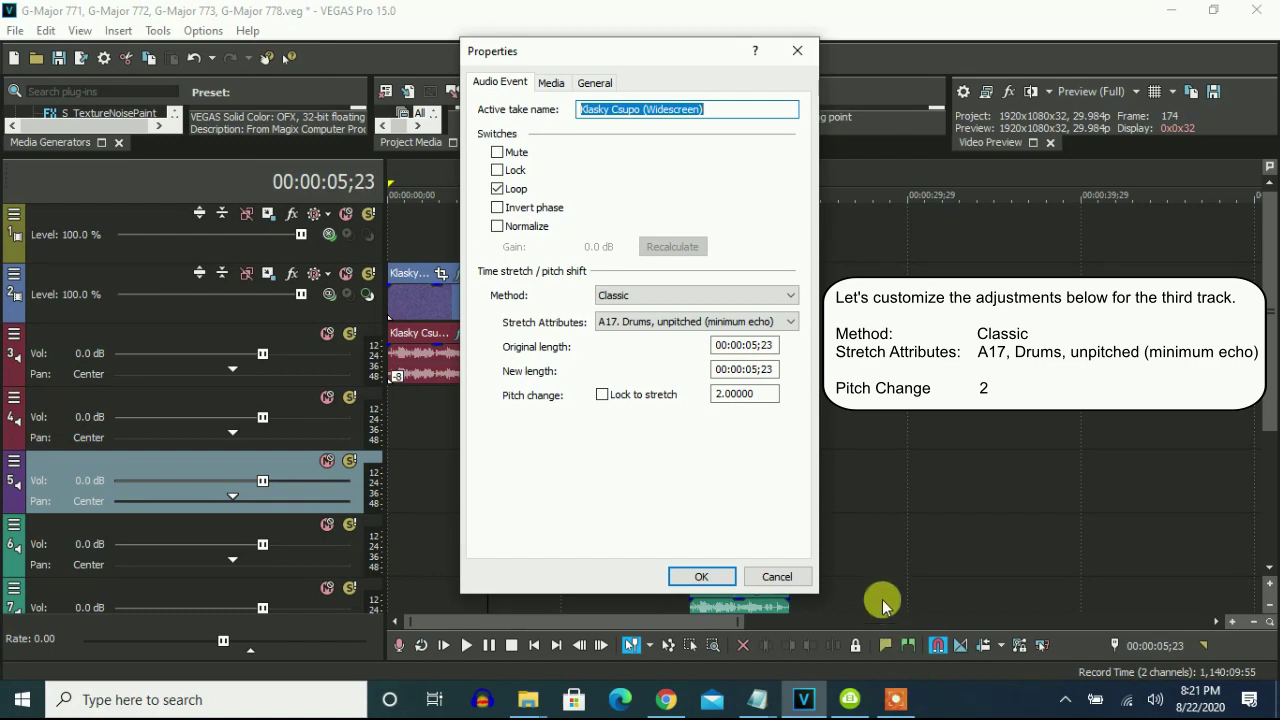
pyautogui.click(701, 578)
pyautogui.rightClick(551, 523)
pyautogui.click(586, 672)
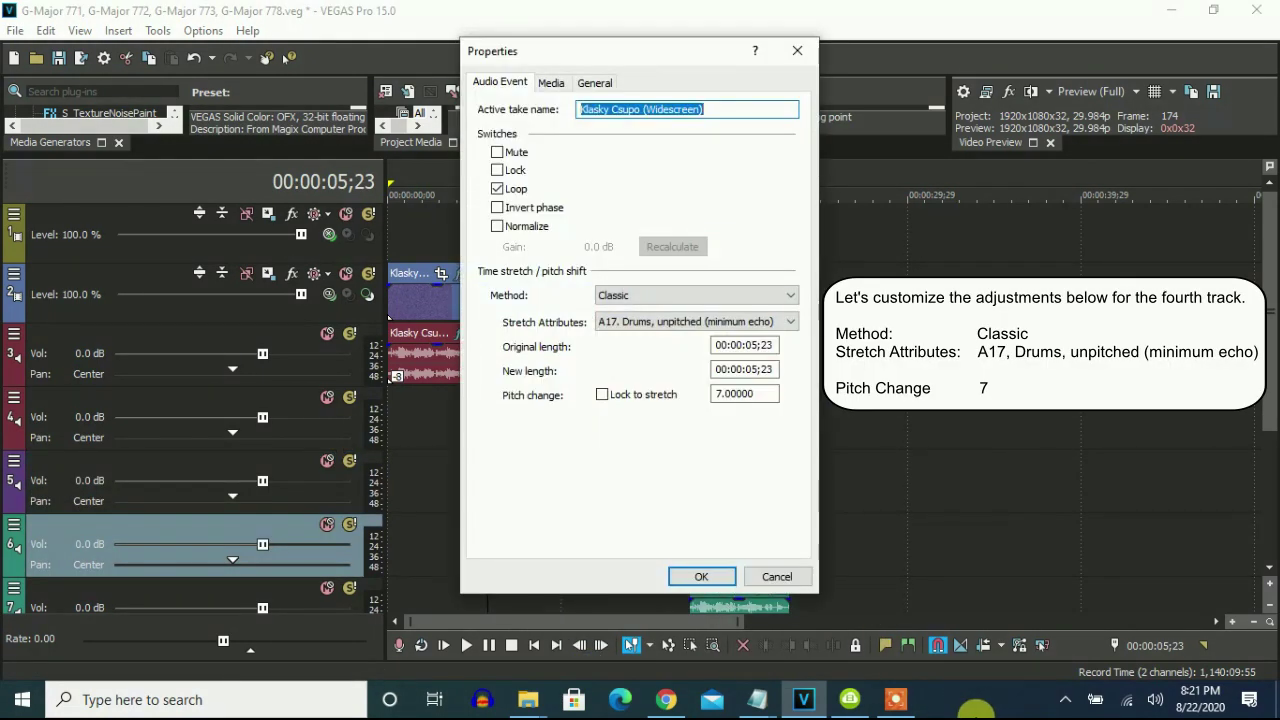
pyautogui.click(703, 577)
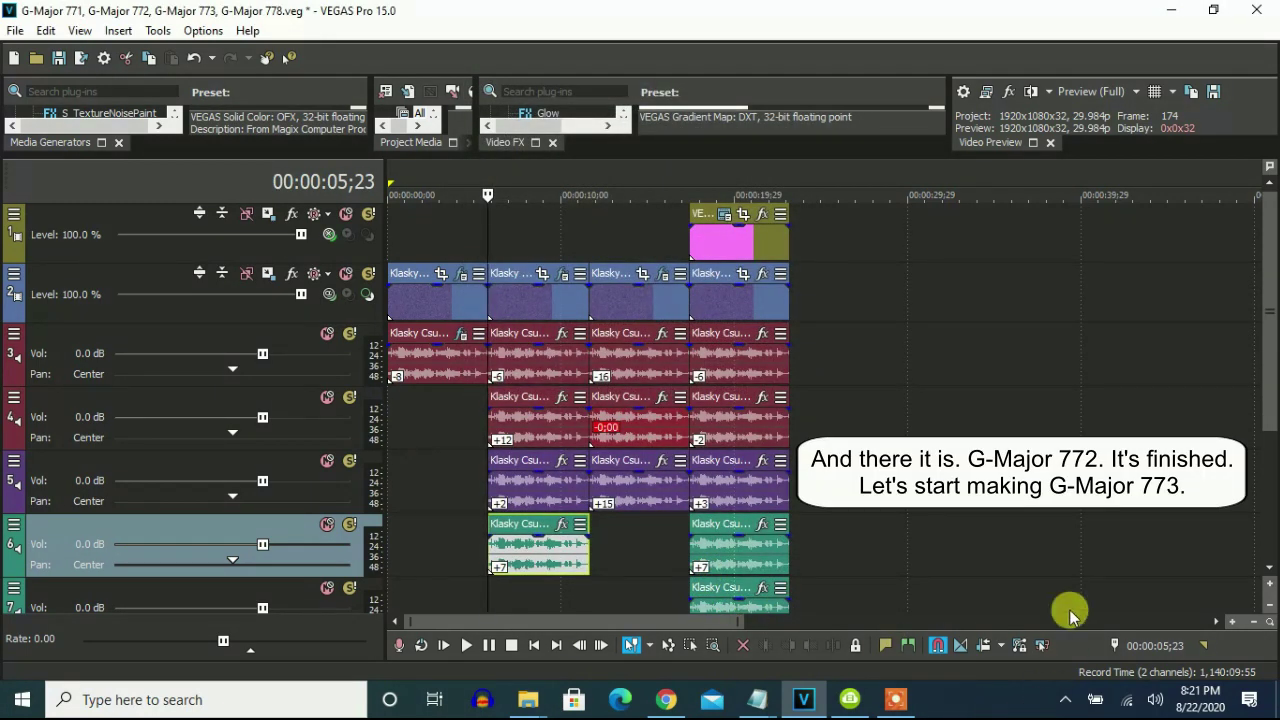
# Examine the Invert and LAB Adjust settings in the third clip's video effects chain.
pyautogui.moveTo(655, 152); pyautogui.dragTo(663, 297)
pyautogui.click(632, 442)
pyautogui.rightClick(625, 455)
pyautogui.click(607, 133)
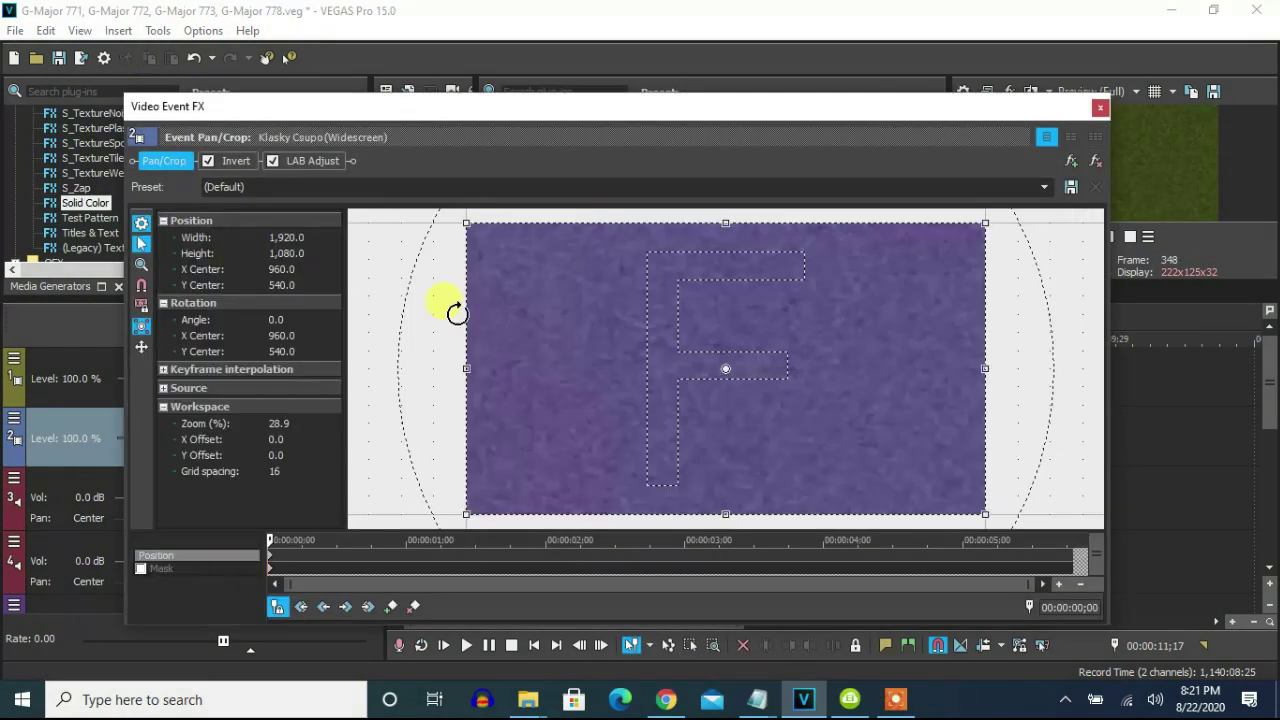
pyautogui.click(236, 161)
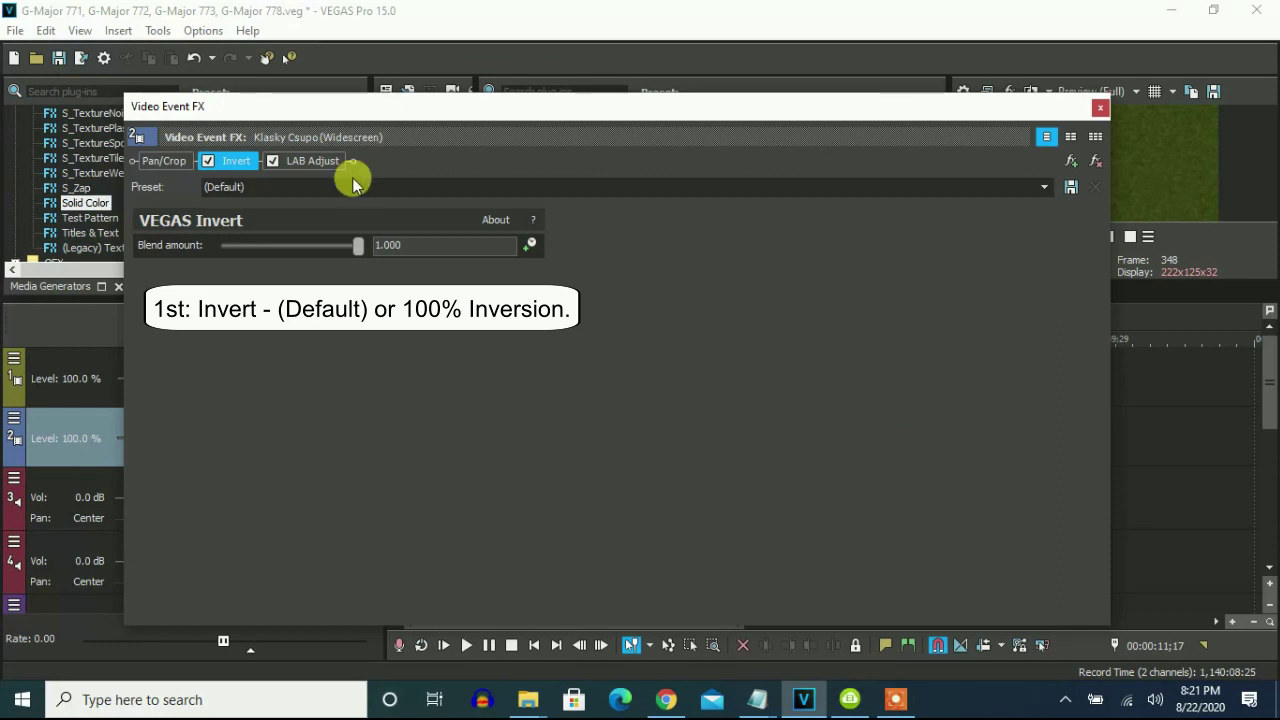
pyautogui.click(312, 164)
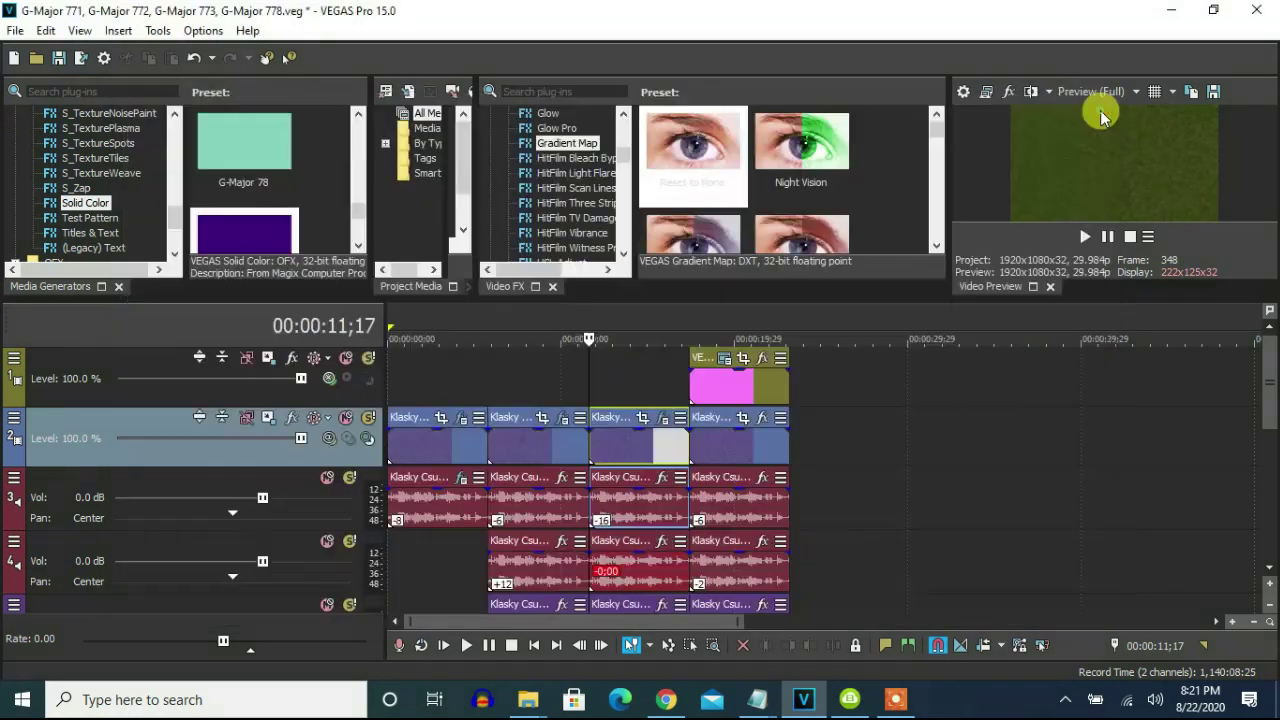
pyautogui.click(1100, 108)
# Check the stretch method, stretch attributes and pitch change of the third clip's audio event on track 3.
pyautogui.moveTo(688, 292); pyautogui.dragTo(694, 222)
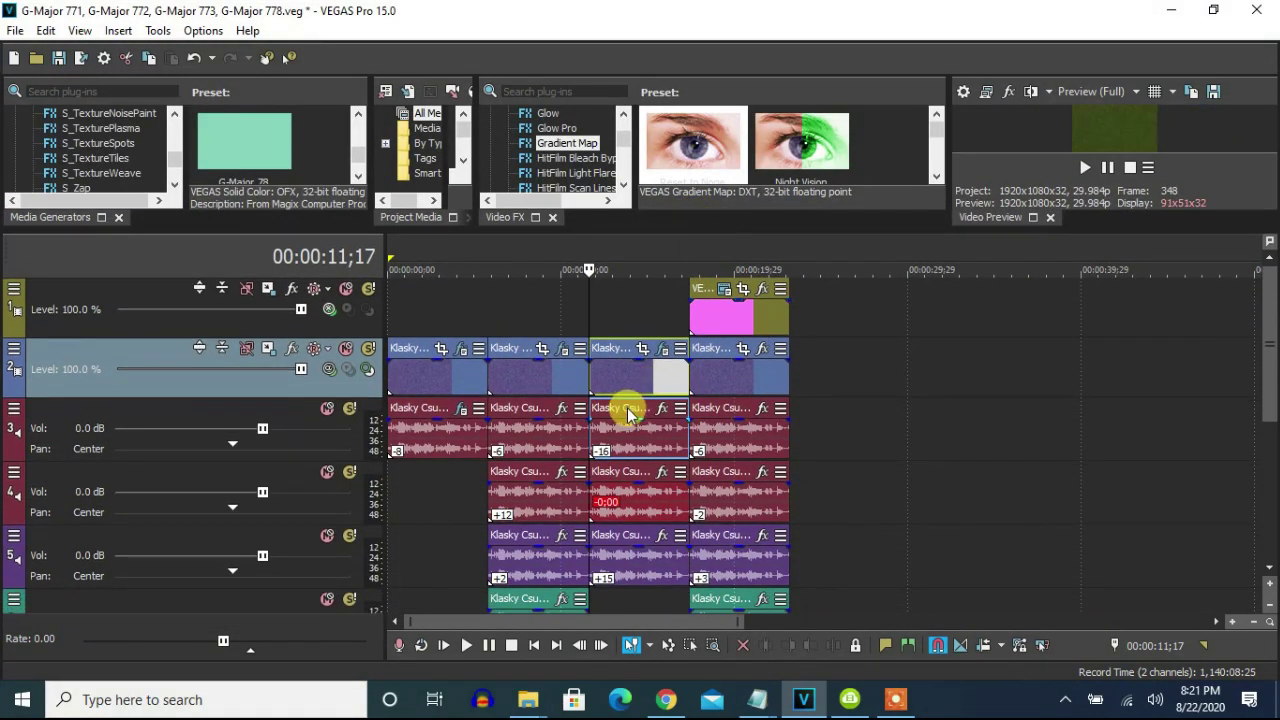
pyautogui.rightClick(624, 420)
pyautogui.click(668, 674)
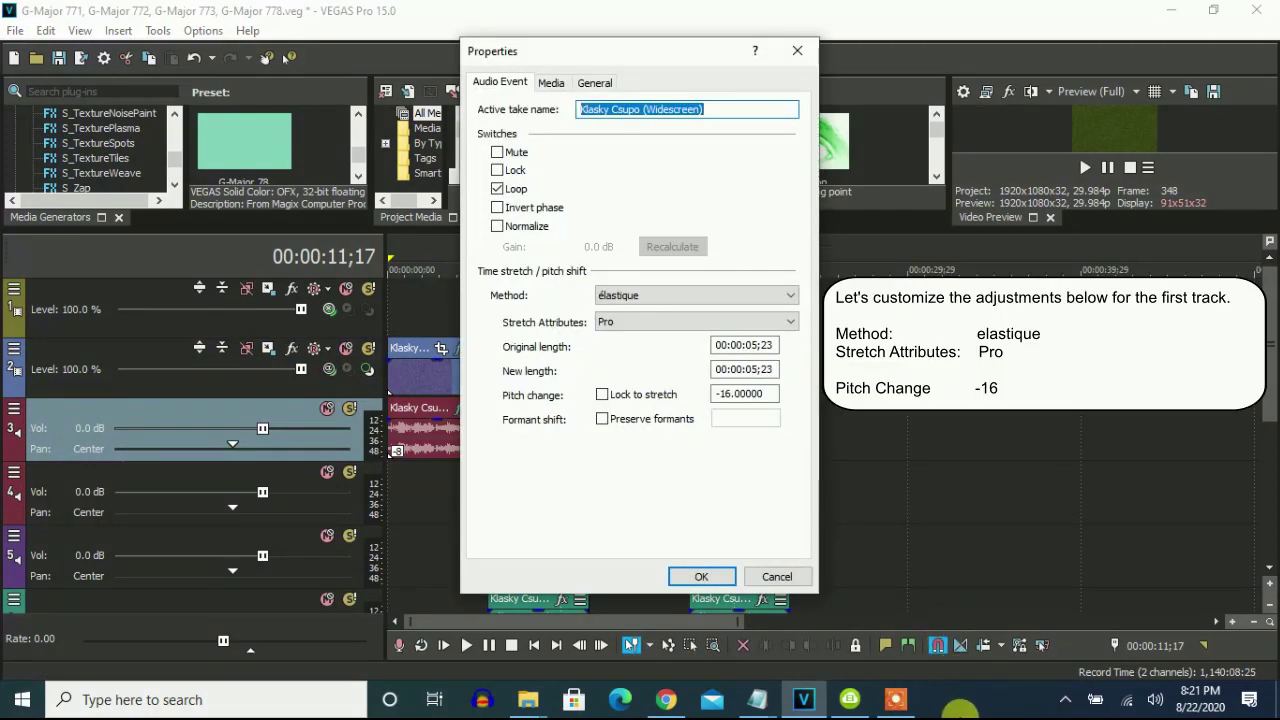
pyautogui.click(701, 576)
# Check the stretch method, stretch attributes and pitch change of the third clip's audio events on tracks 4 and 5.
pyautogui.rightClick(634, 518)
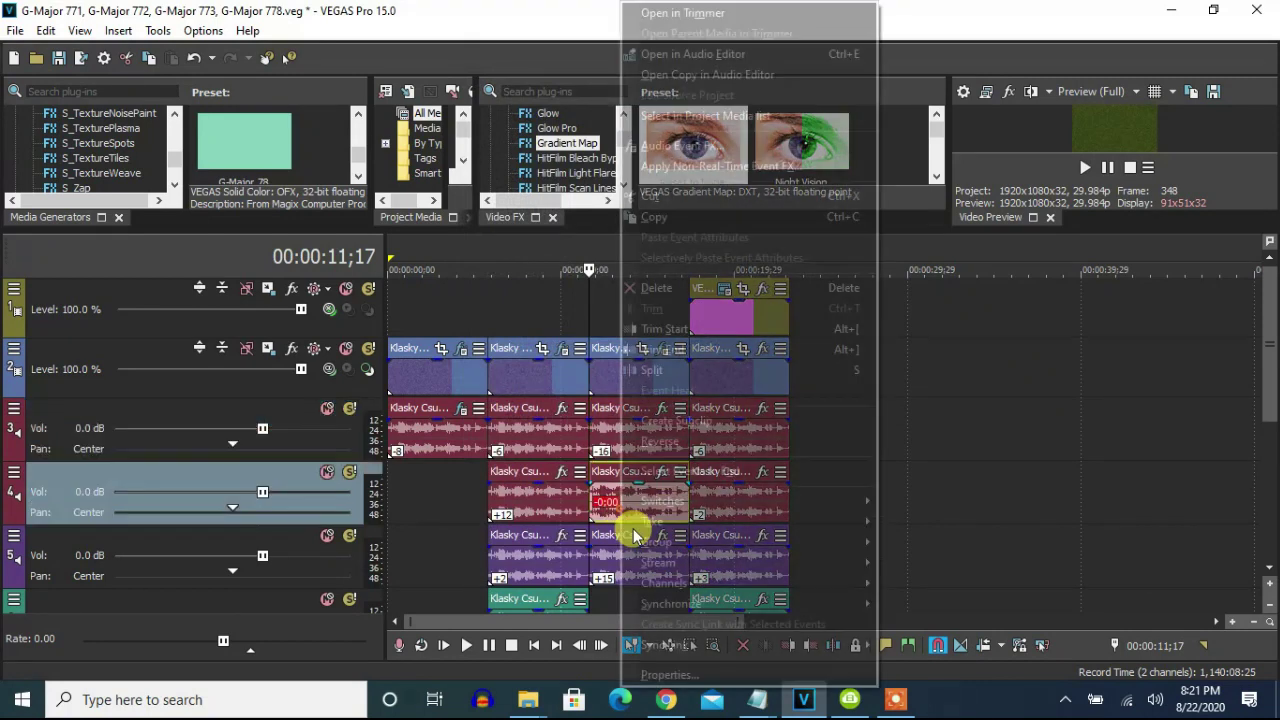
pyautogui.click(666, 680)
pyautogui.scroll(-2, 646, 300)
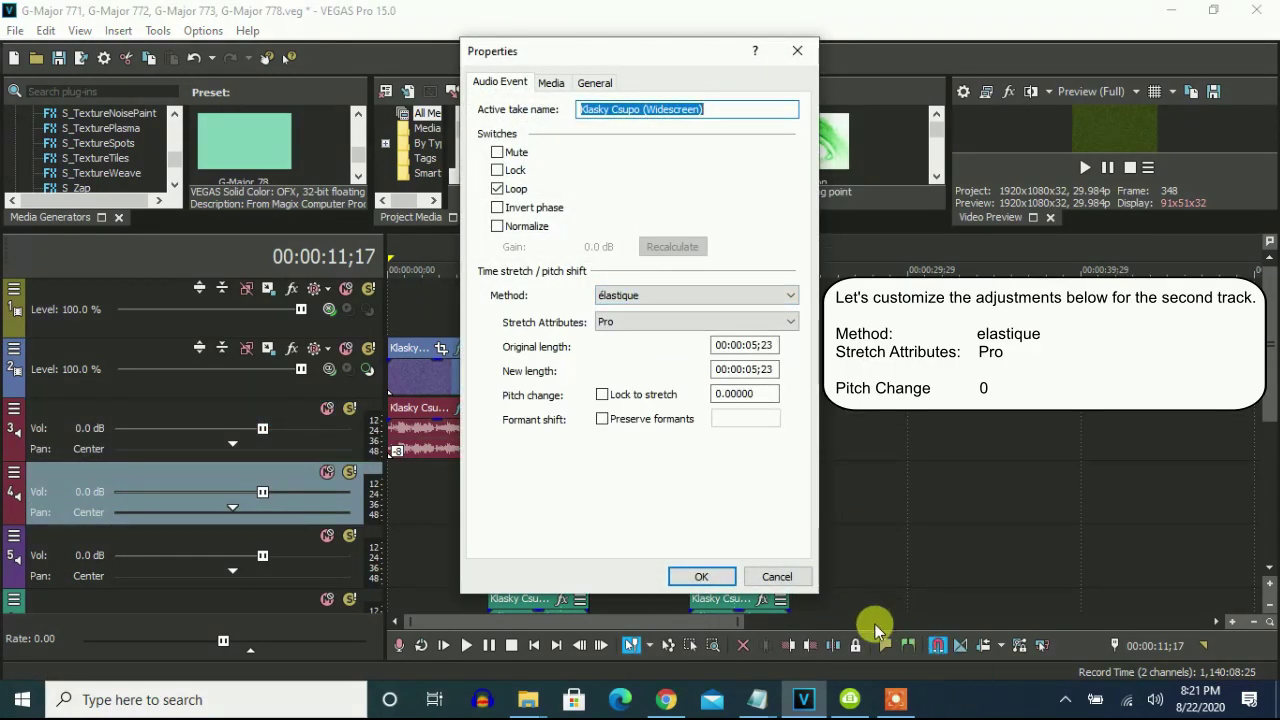
pyautogui.click(703, 576)
pyautogui.rightClick(634, 571)
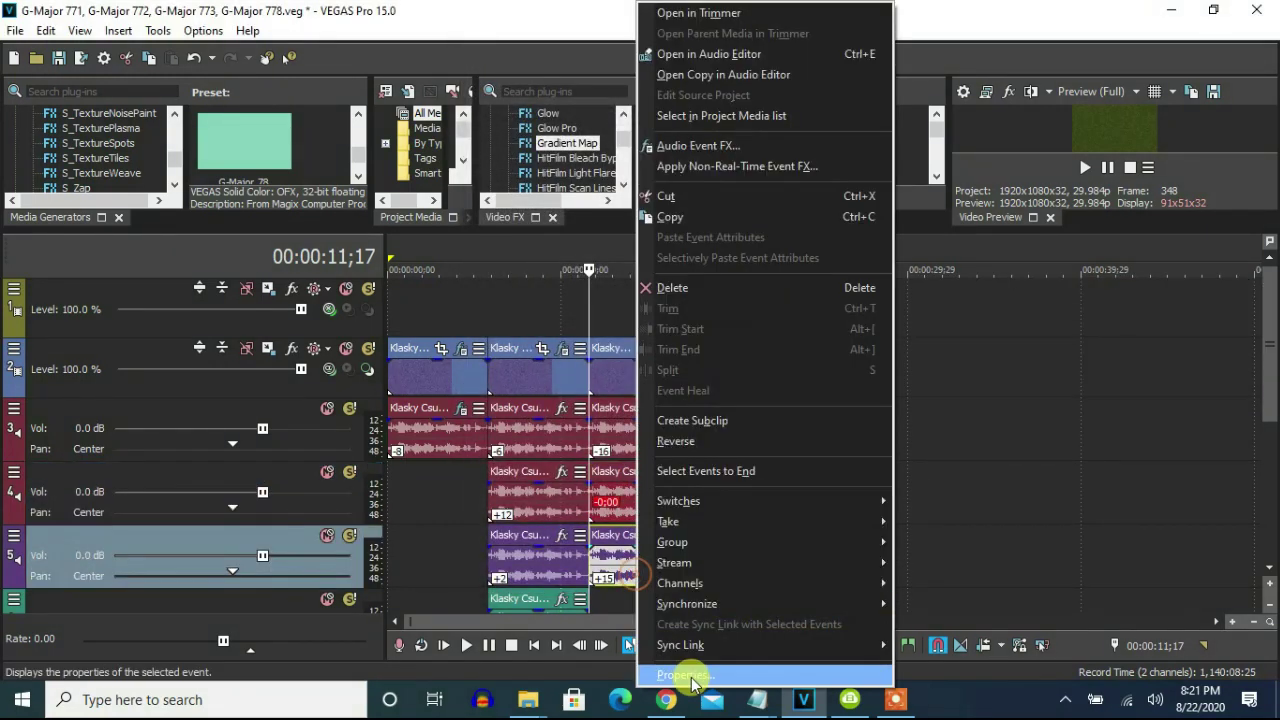
pyautogui.click(680, 683)
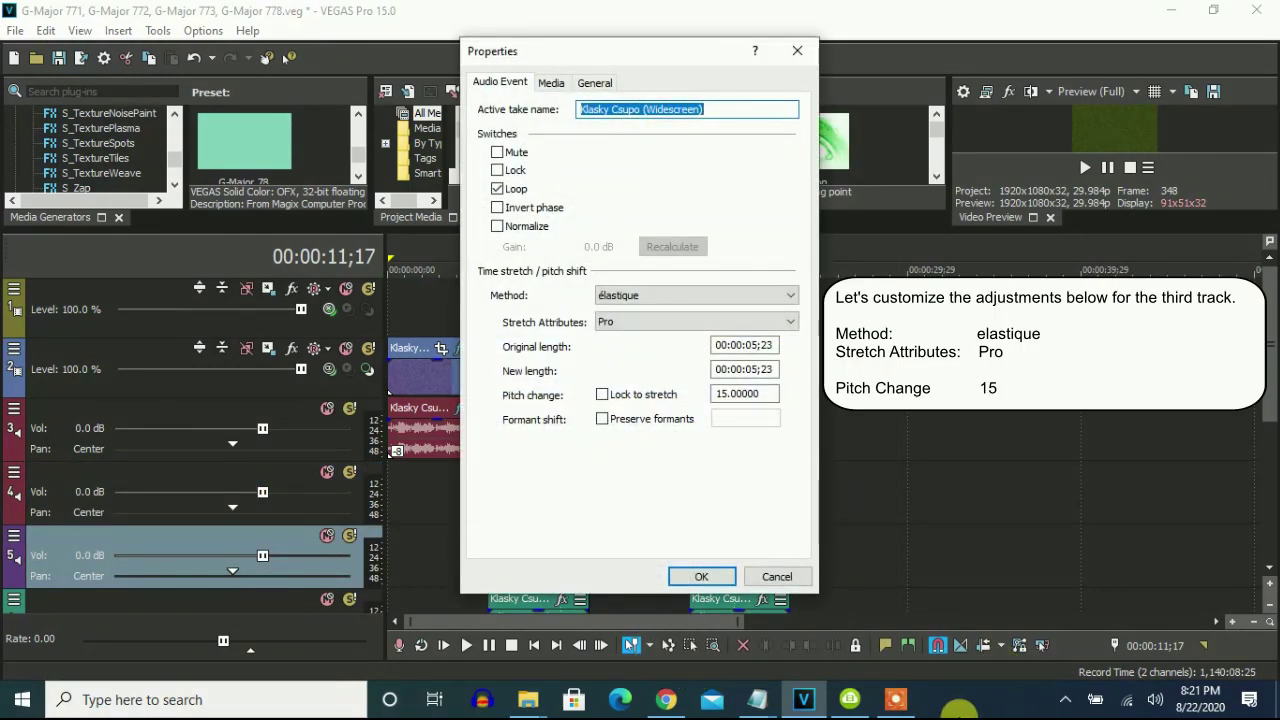
pyautogui.click(704, 575)
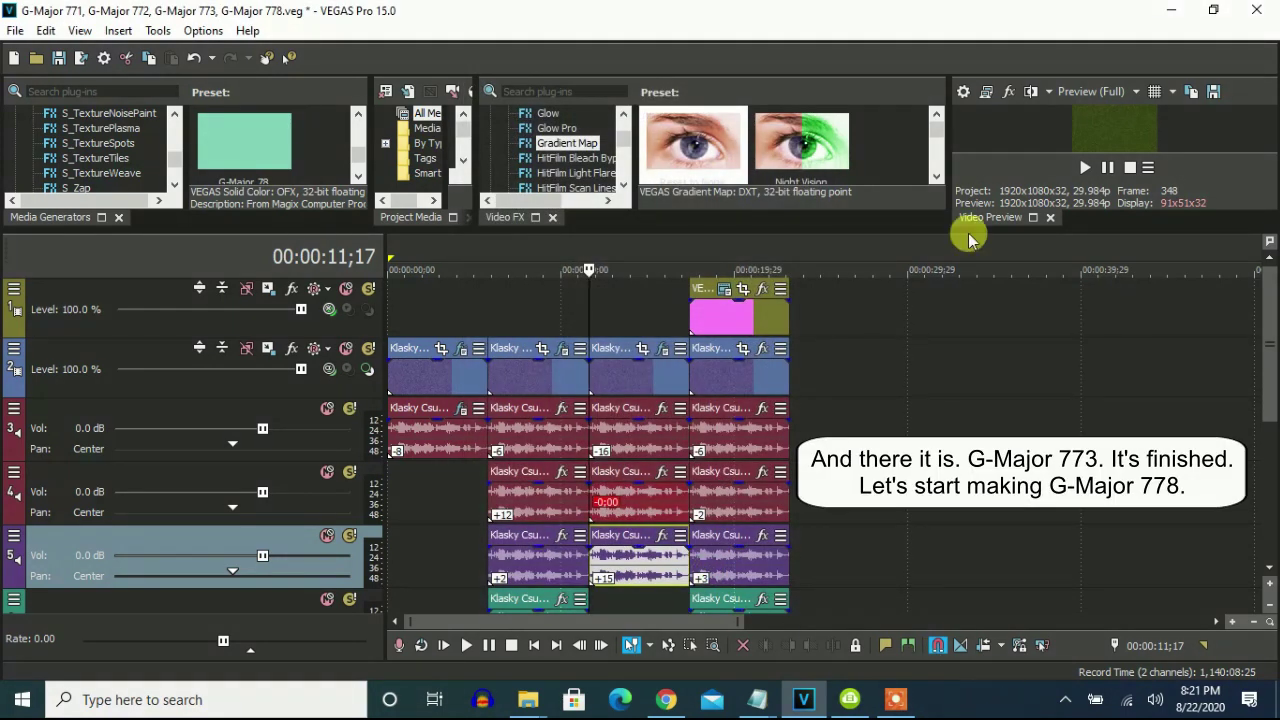
# Examine the Solid Color settings of the generated event above the fourth clip and the compositing mode of track 1.
pyautogui.click(691, 366)
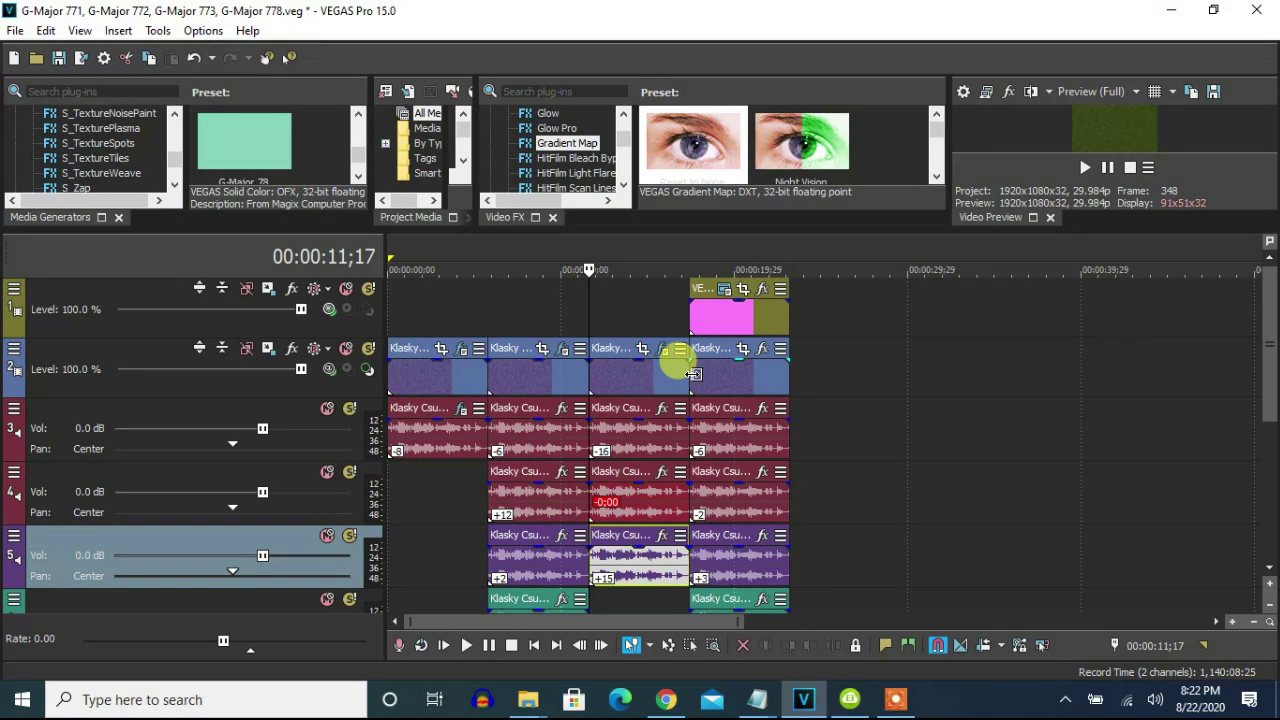
pyautogui.rightClick(715, 318)
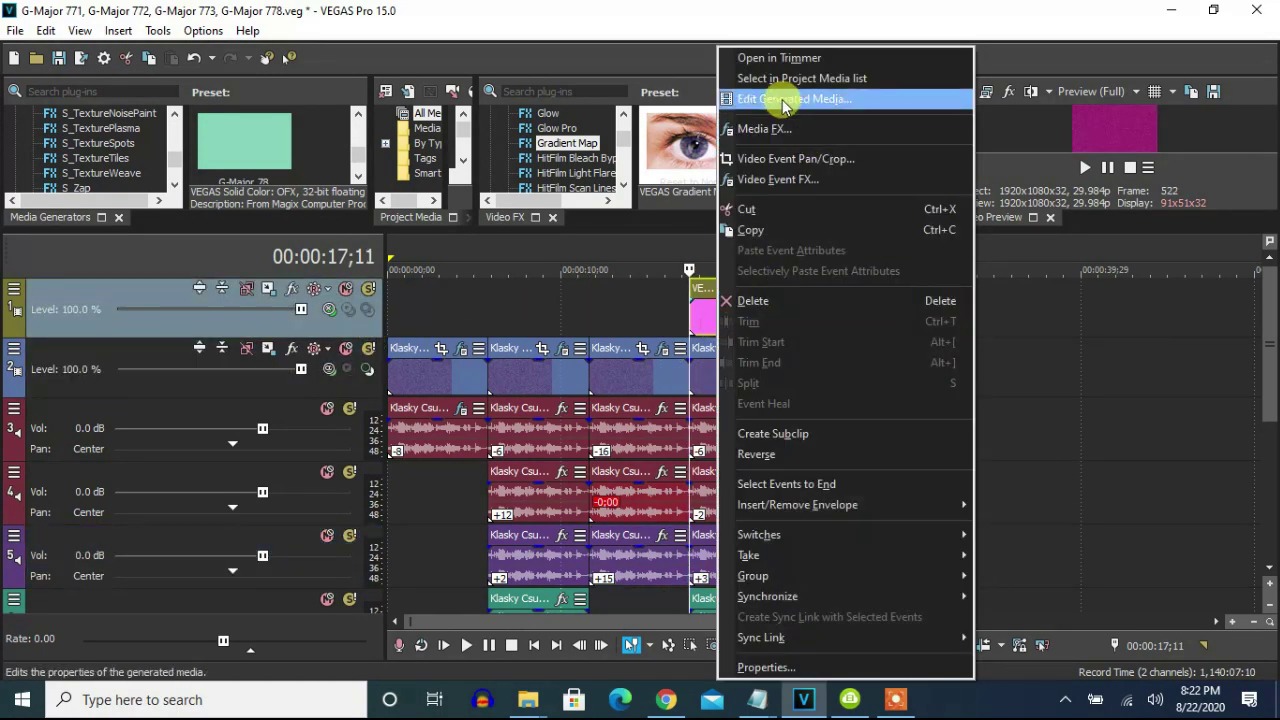
pyautogui.click(808, 97)
pyautogui.moveTo(486, 162); pyautogui.dragTo(765, 146)
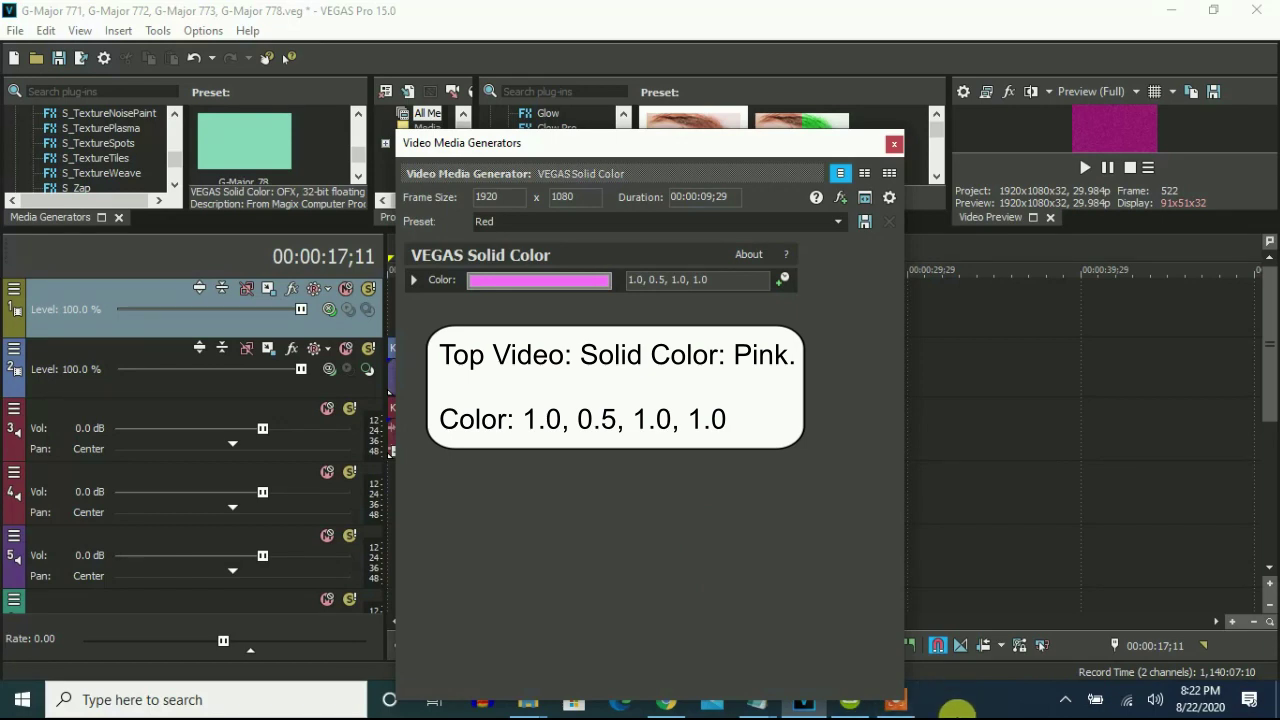
pyautogui.click(895, 147)
pyautogui.click(331, 310)
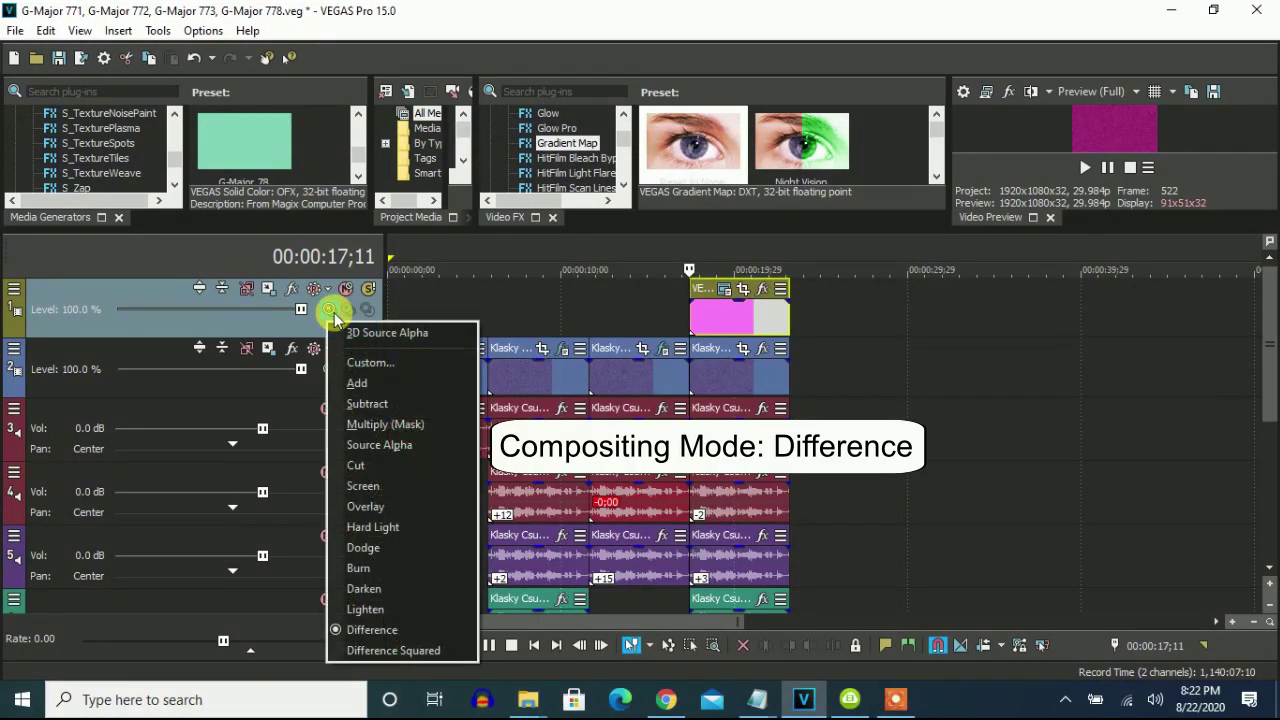
pyautogui.click(428, 634)
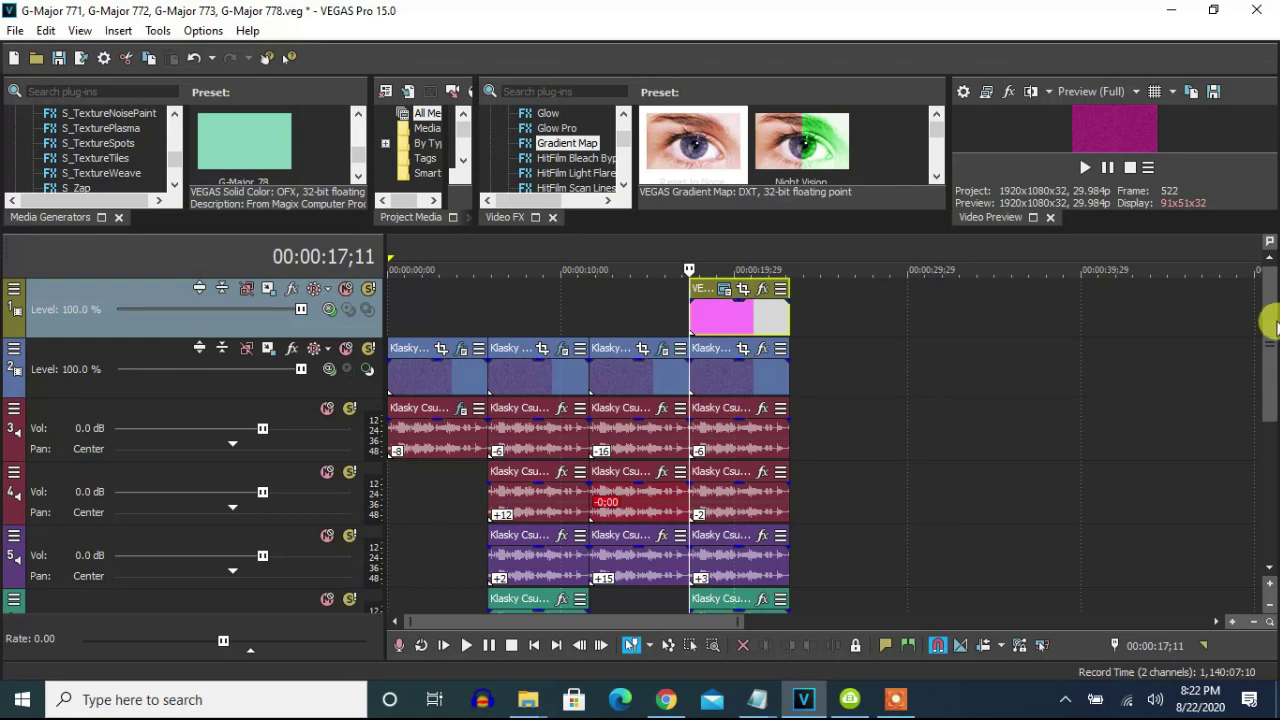
# Check the stretch method, stretch attributes and pitch change of the fourth clip's audio events on tracks 3 and 4.
pyautogui.moveTo(1271, 314); pyautogui.dragTo(1268, 372)
pyautogui.rightClick(749, 394)
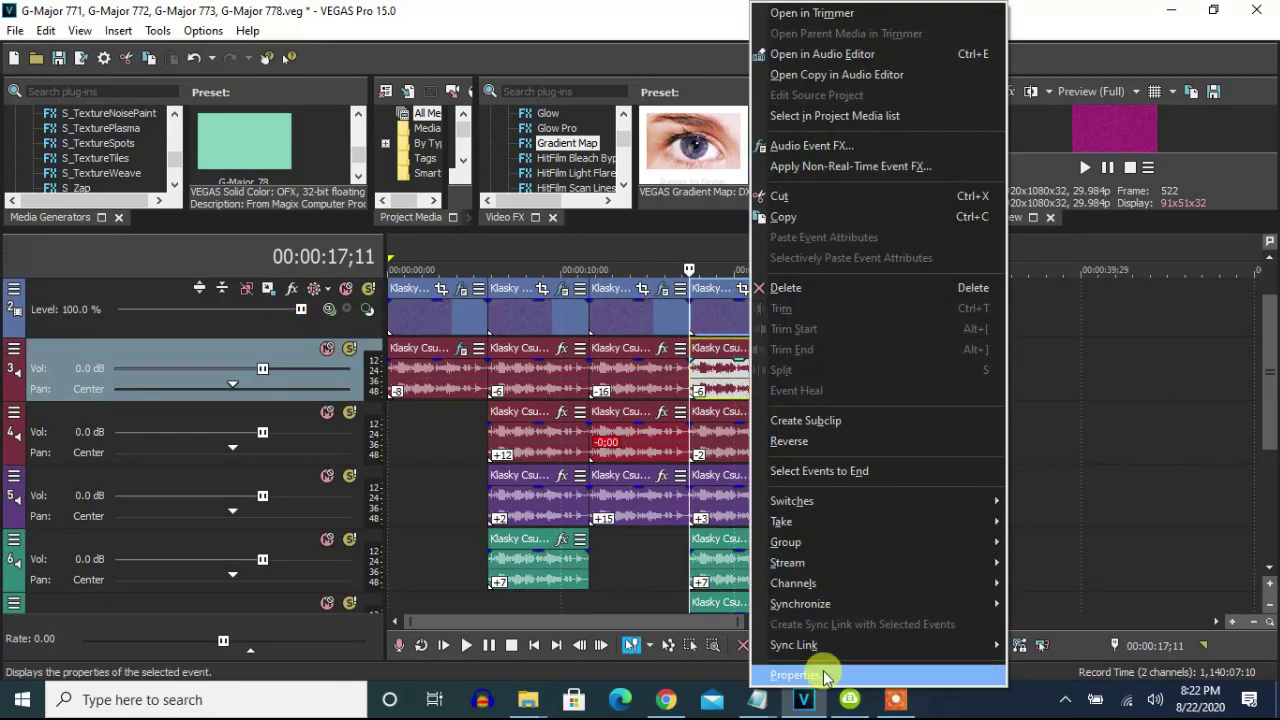
pyautogui.click(930, 684)
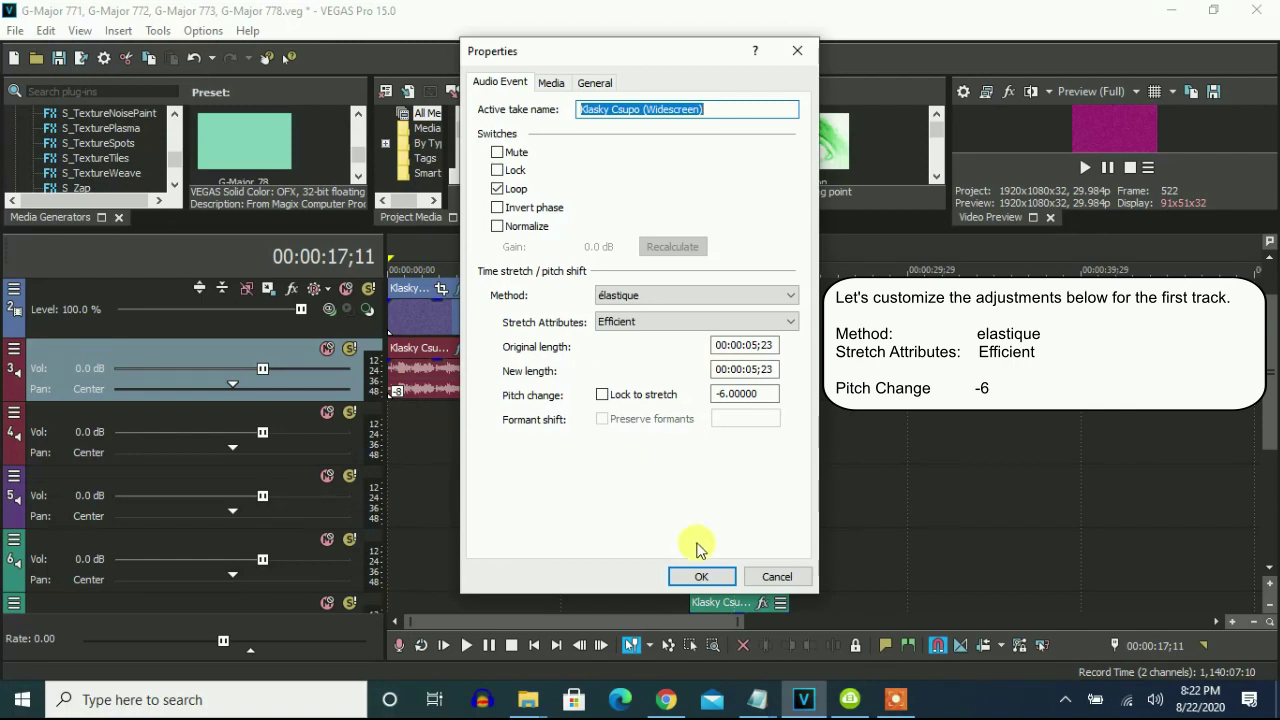
pyautogui.click(701, 576)
pyautogui.rightClick(720, 451)
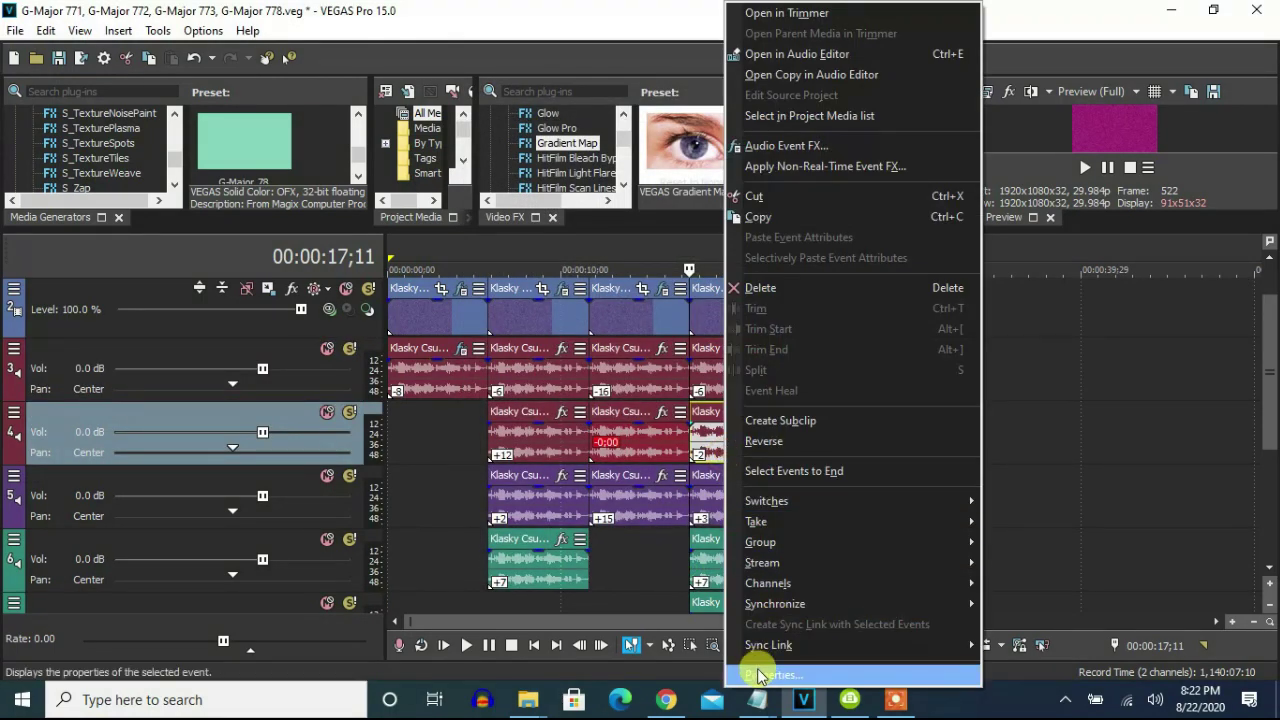
pyautogui.click(773, 674)
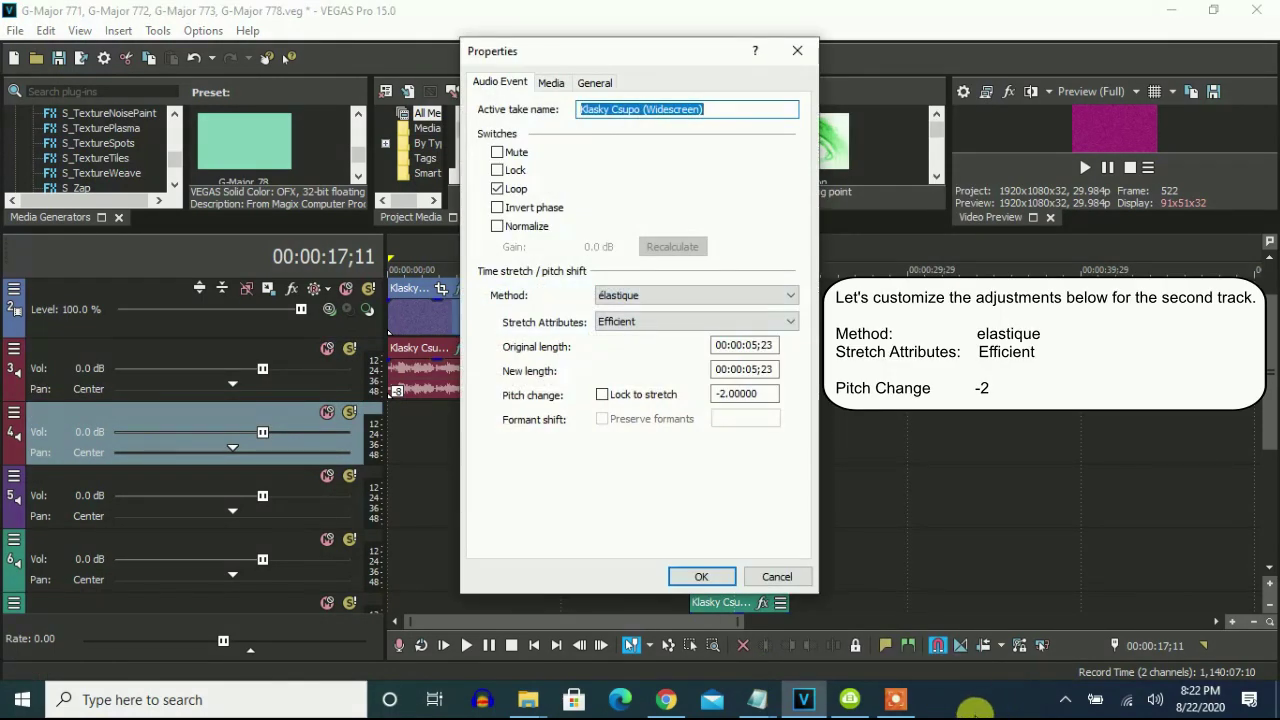
pyautogui.click(703, 577)
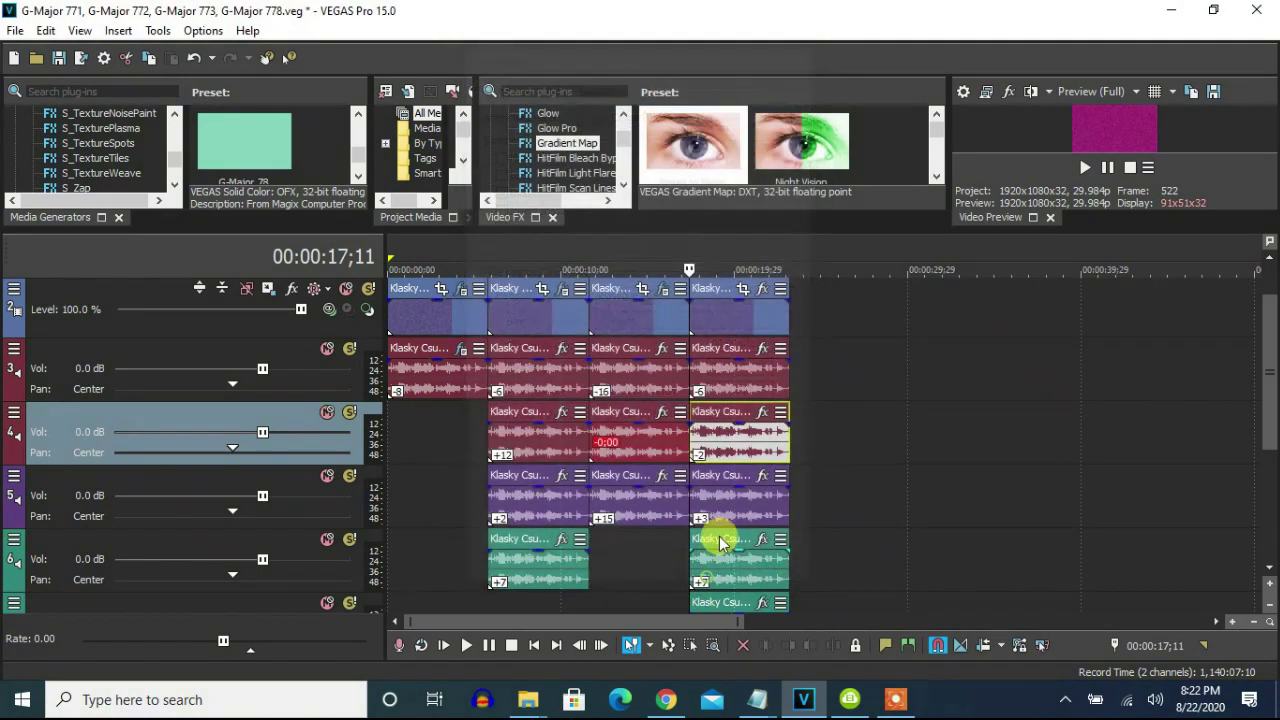
# Check the stretch method, stretch attributes and pitch change of the fourth clip's audio events on tracks 5 and 6.
pyautogui.click(749, 563)
pyautogui.rightClick(749, 563)
pyautogui.click(773, 674)
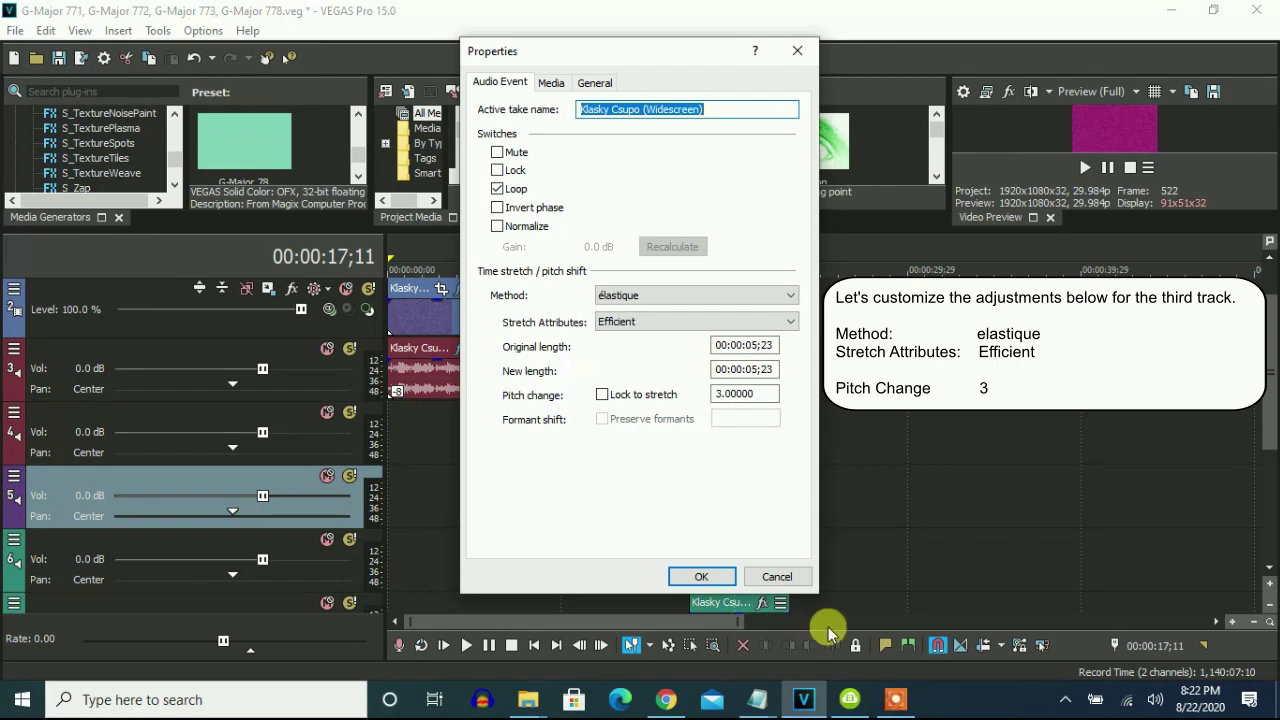
pyautogui.click(703, 577)
pyautogui.click(734, 586)
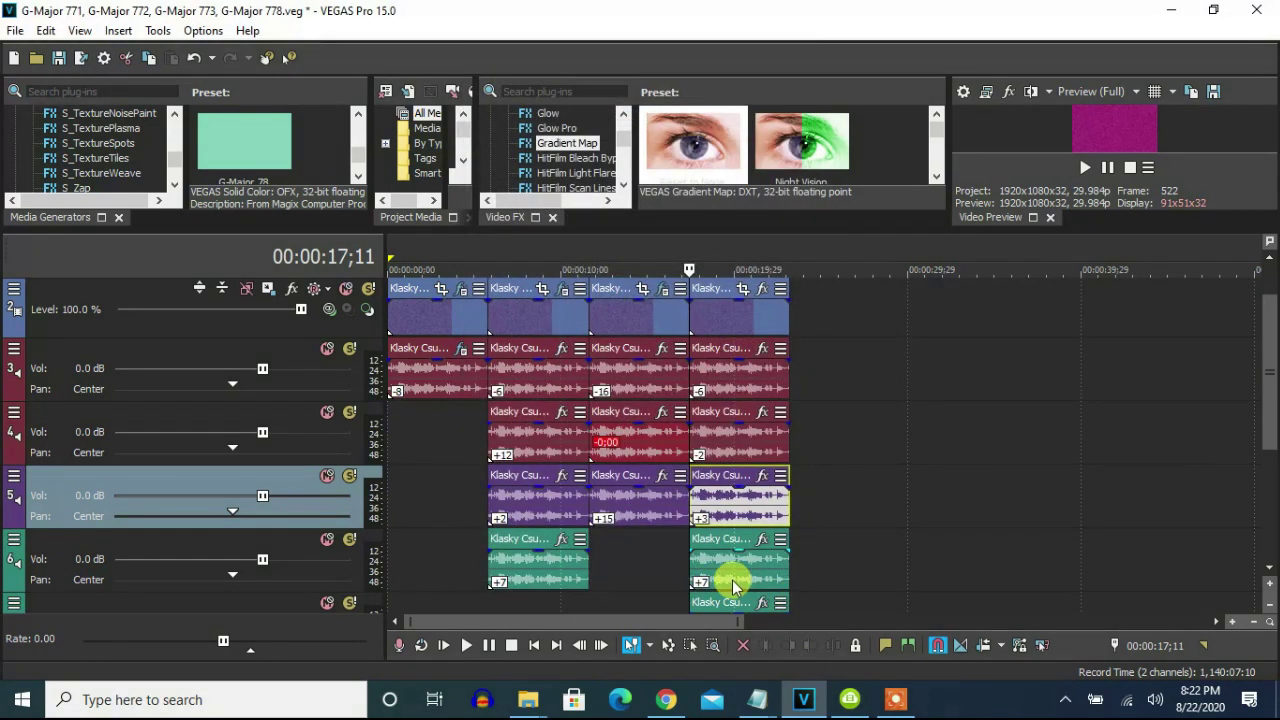
pyautogui.rightClick(734, 586)
pyautogui.click(770, 676)
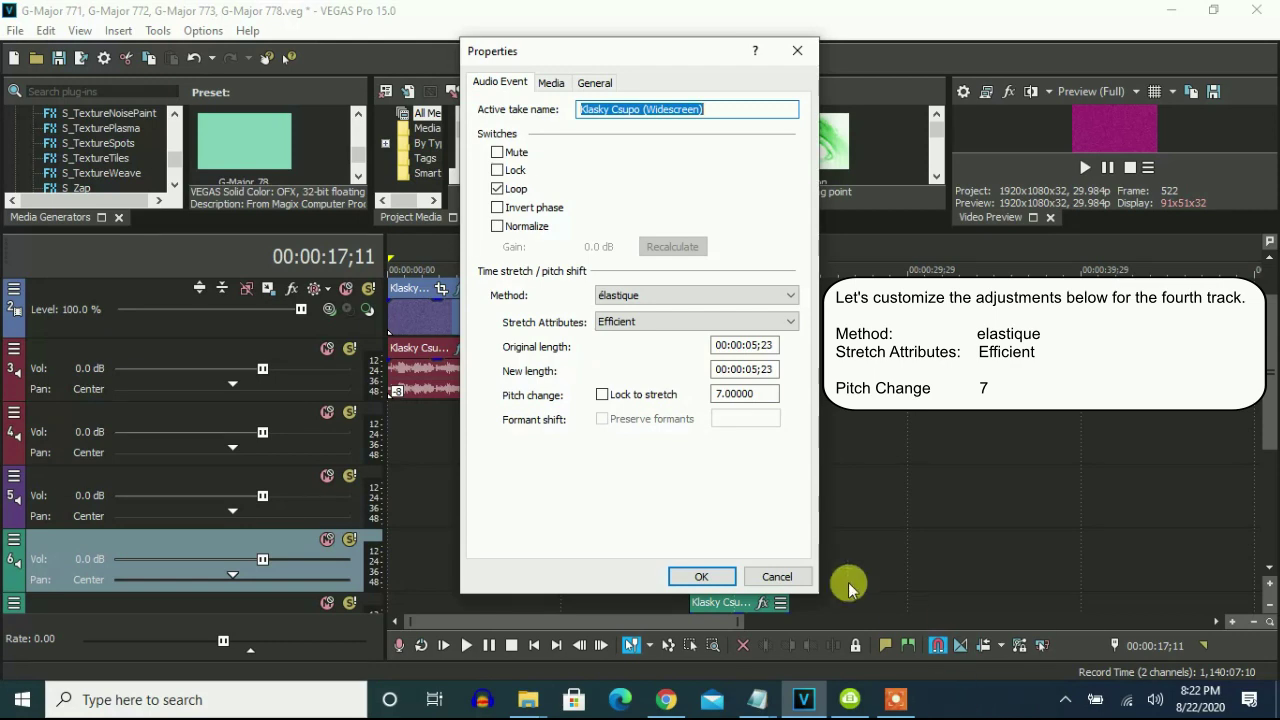
pyautogui.click(717, 578)
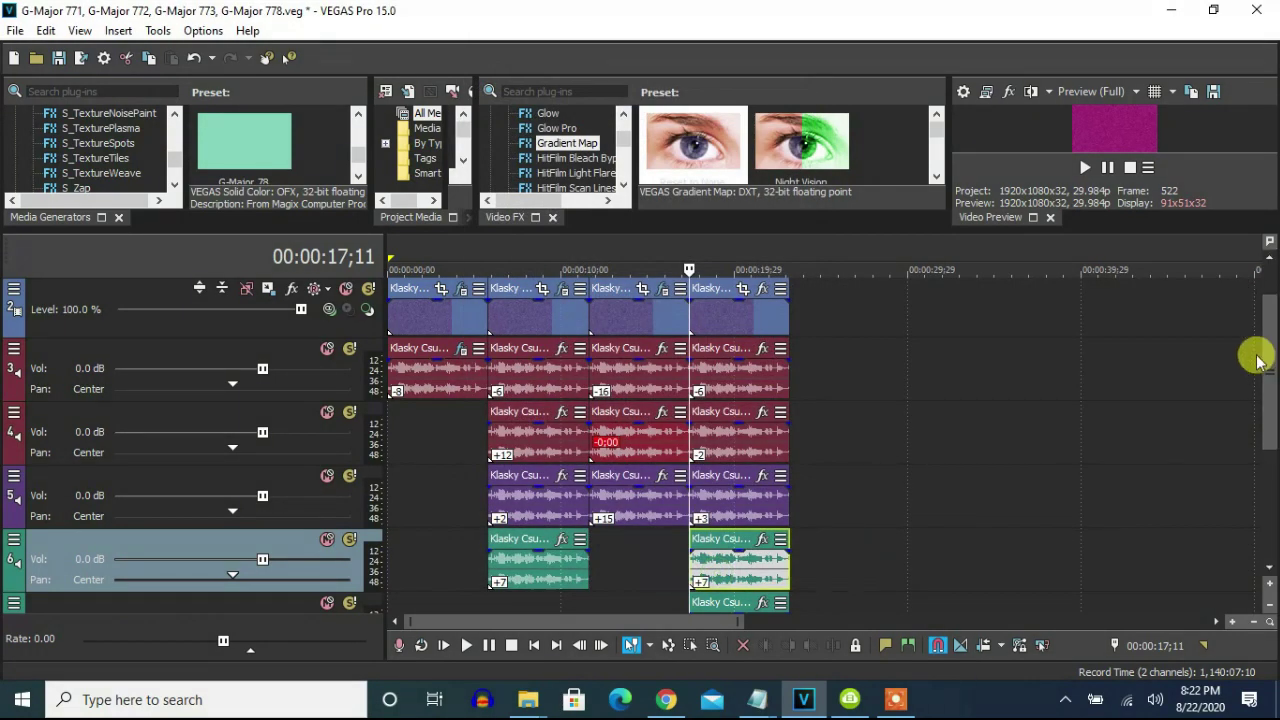
# Check the stretch method, stretch attributes and pitch change of the fourth clip's audio events on tracks 7 and 8.
pyautogui.scroll(-2, 1268, 410)
pyautogui.scroll(-1, 1268, 410)
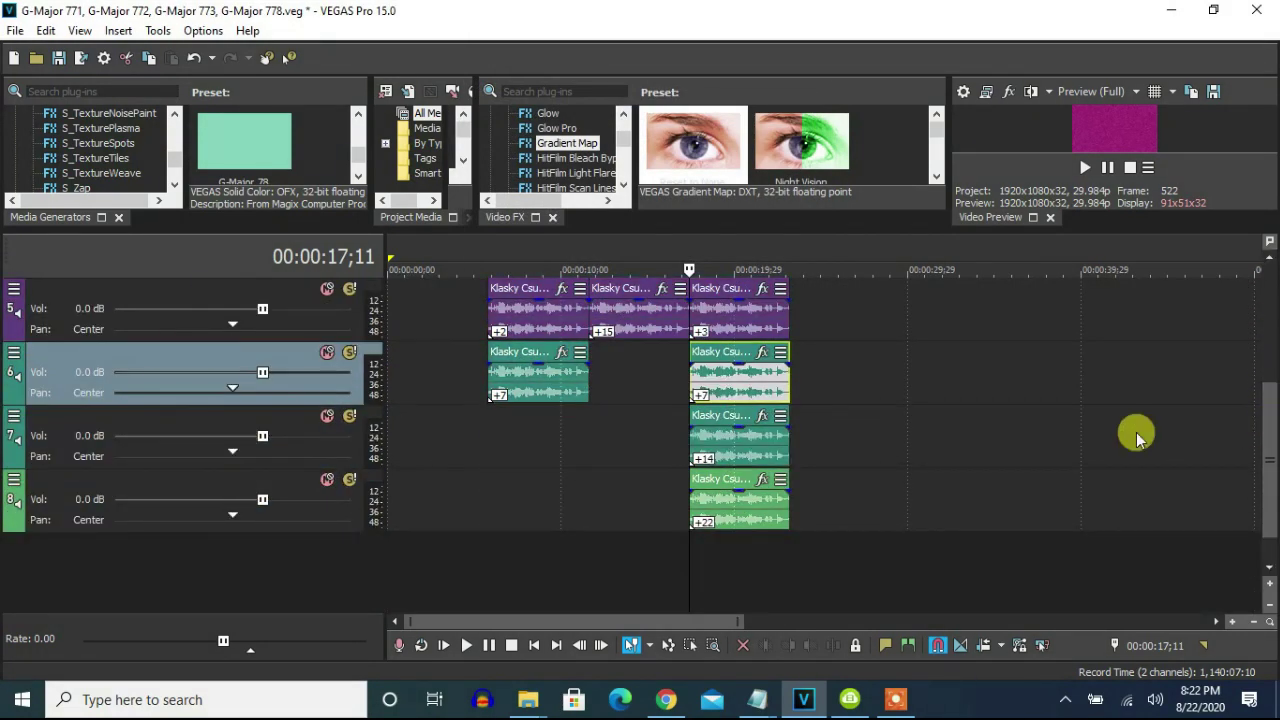
pyautogui.rightClick(729, 443)
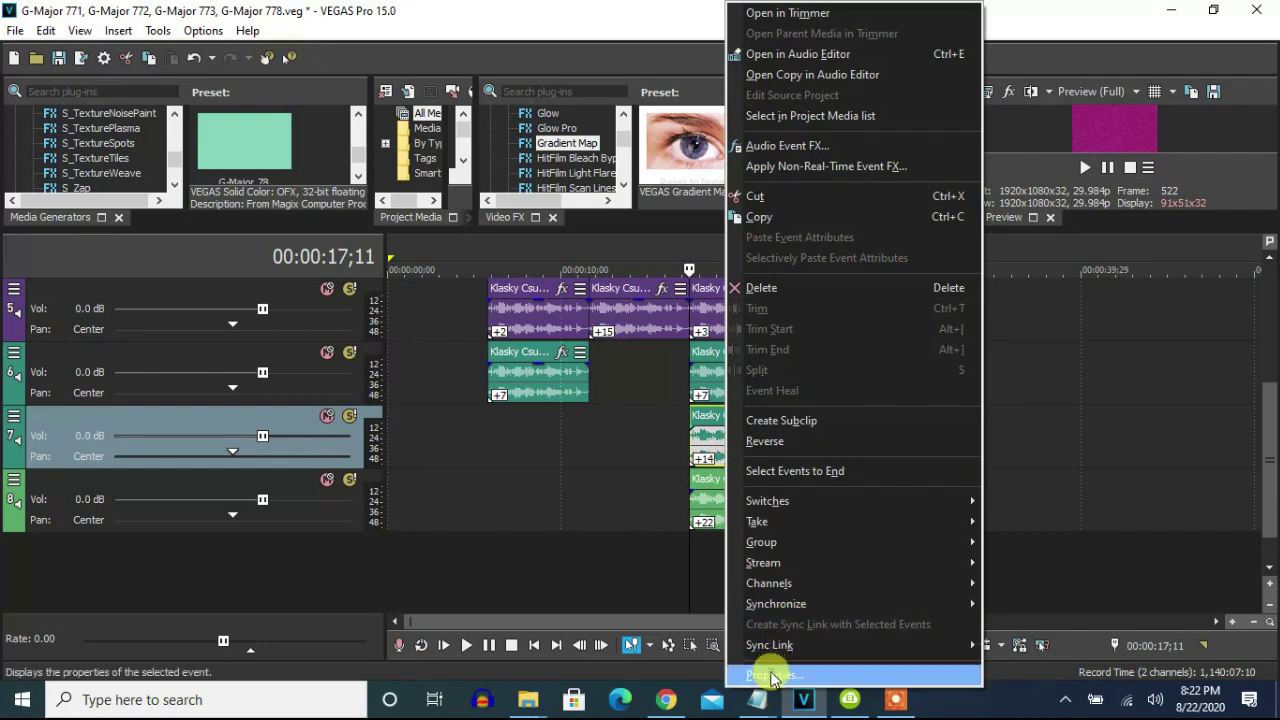
pyautogui.click(772, 678)
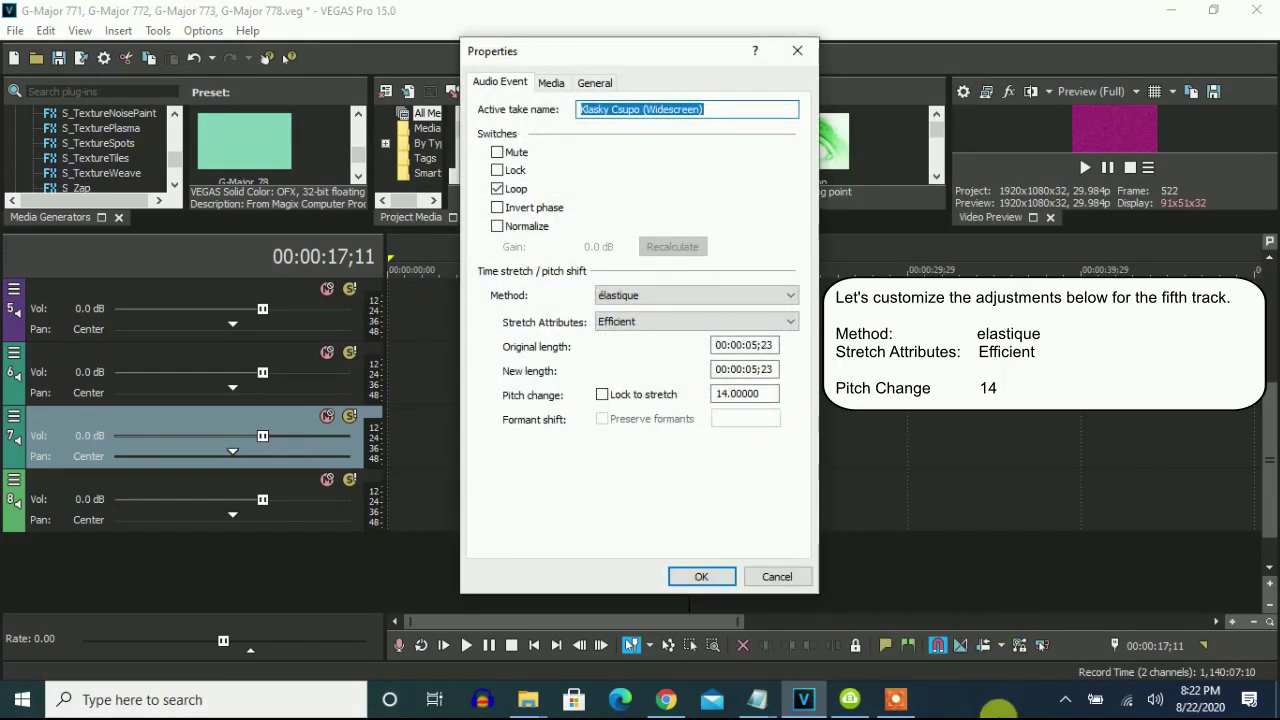
pyautogui.click(702, 577)
pyautogui.rightClick(723, 508)
pyautogui.click(775, 676)
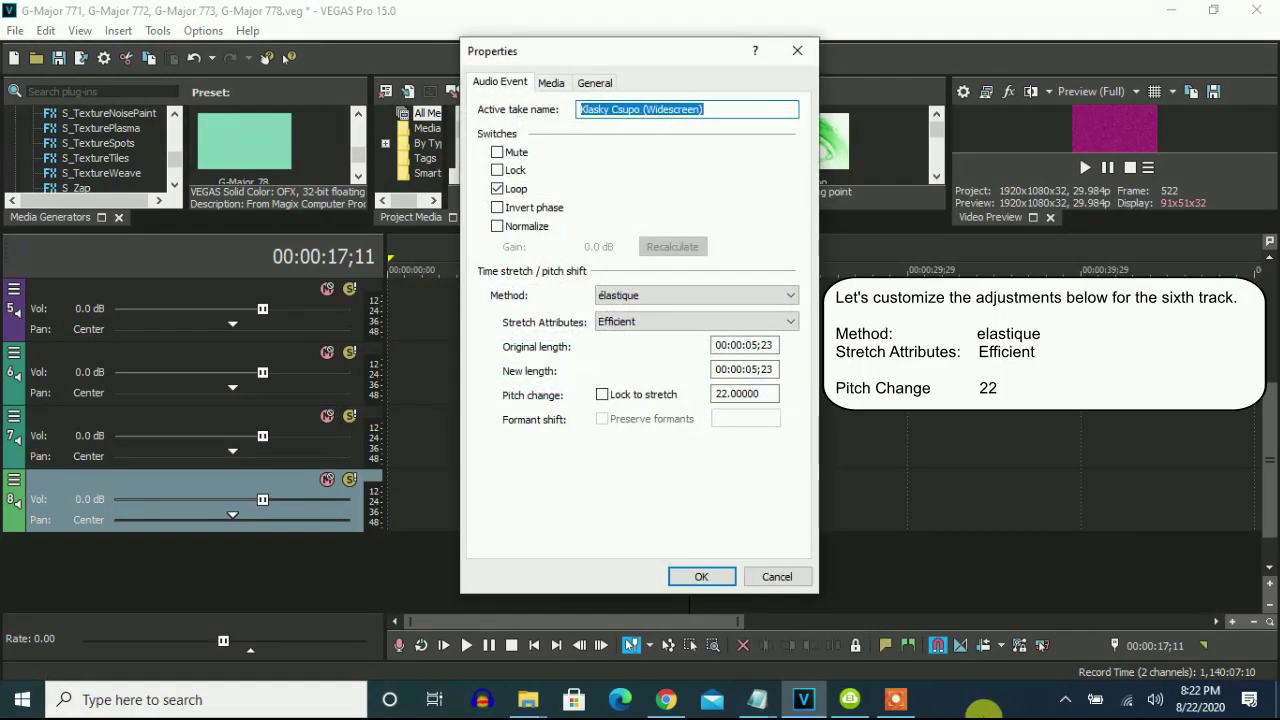
pyautogui.click(702, 577)
# Play all four samples from the start of the timeline in an enlarged video preview at Quarter quality.
pyautogui.scroll(3, 1268, 343)
pyautogui.moveTo(1063, 229); pyautogui.dragTo(1080, 328)
pyautogui.click(391, 481)
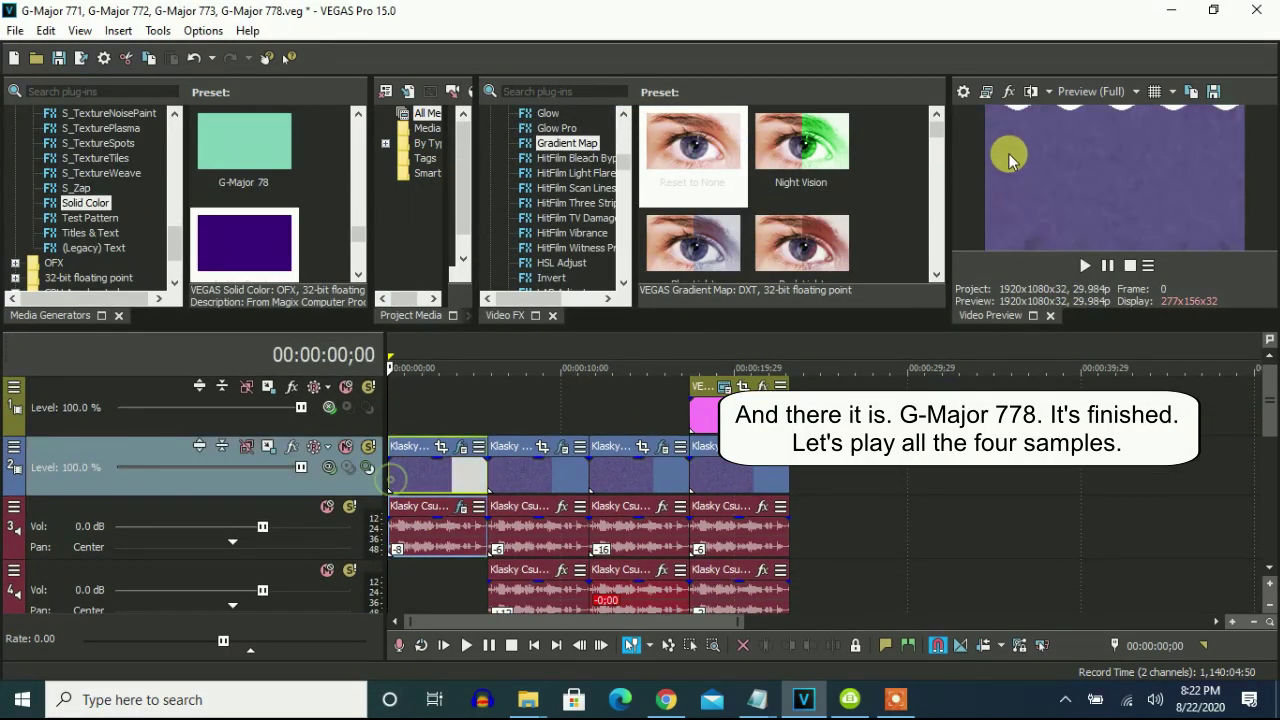
pyautogui.click(1190, 192)
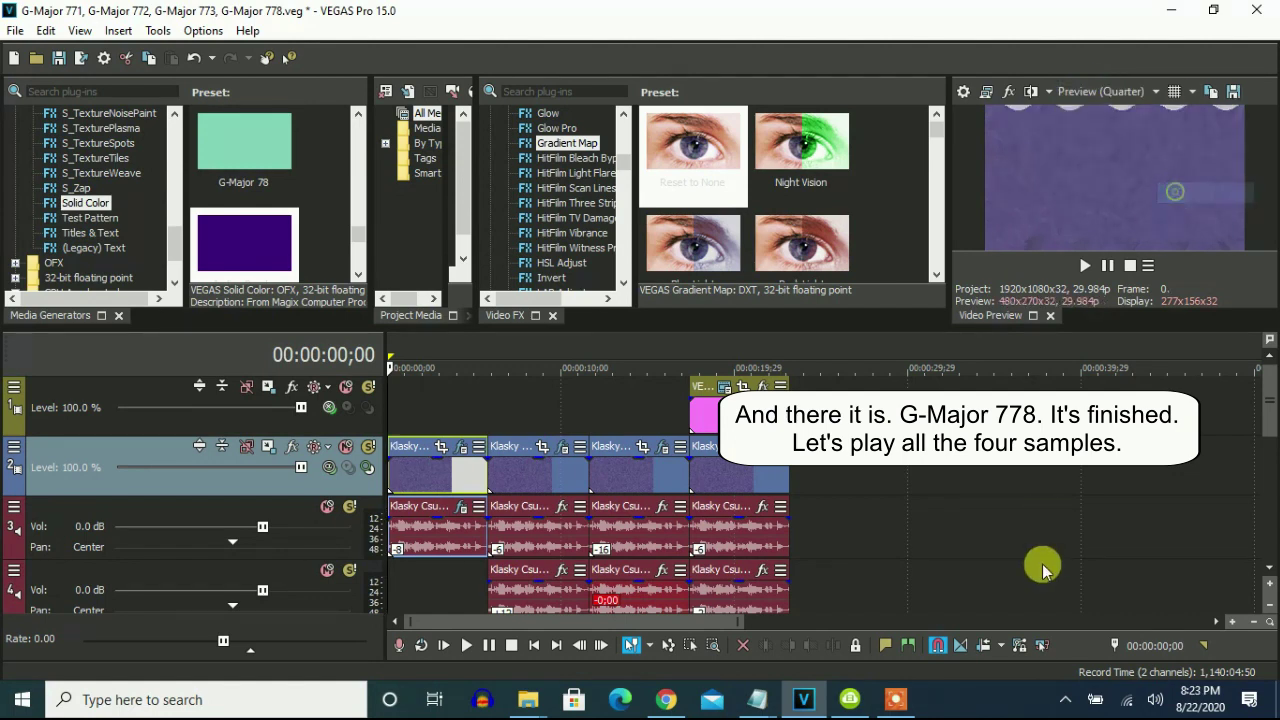
pyautogui.click(1082, 267)
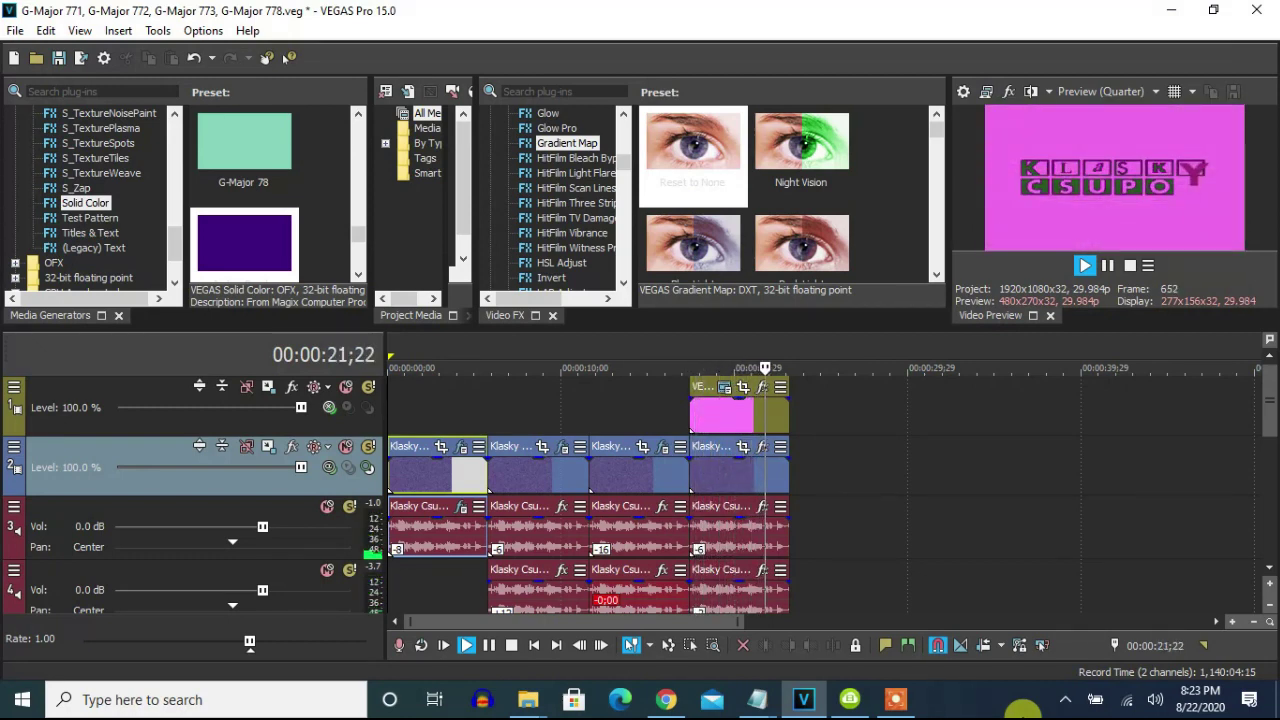
pyautogui.click(897, 703)
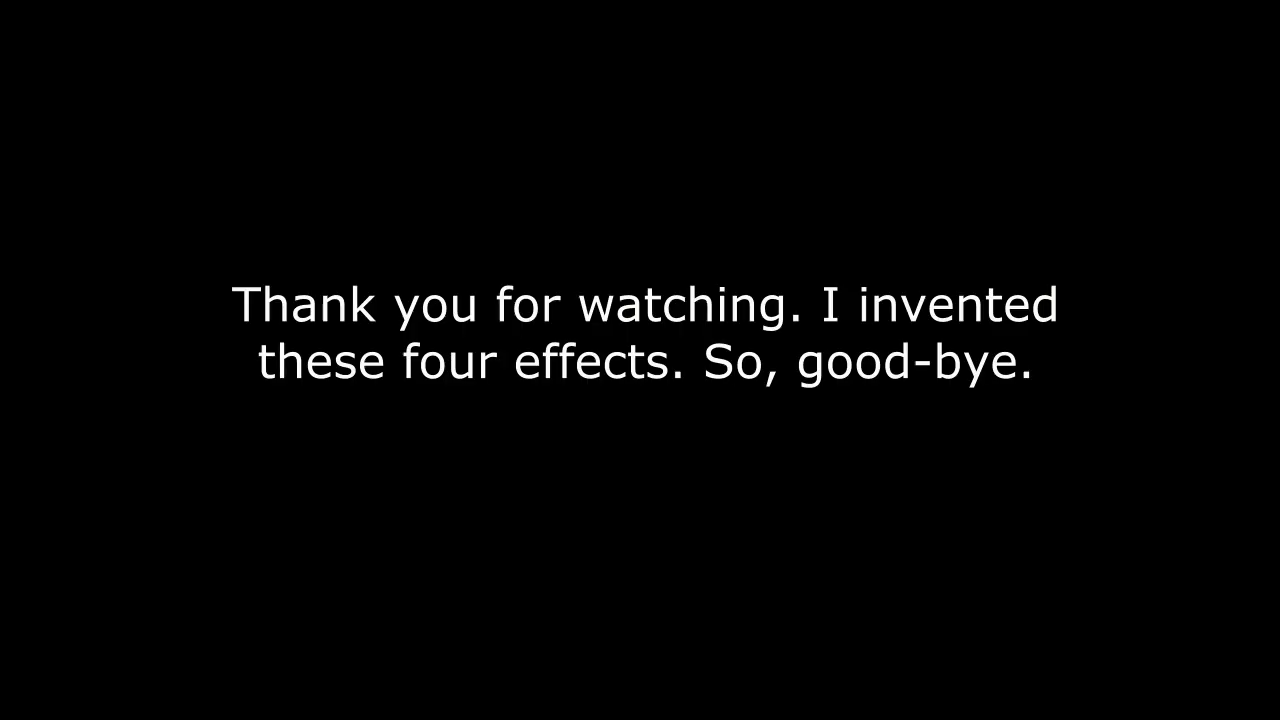